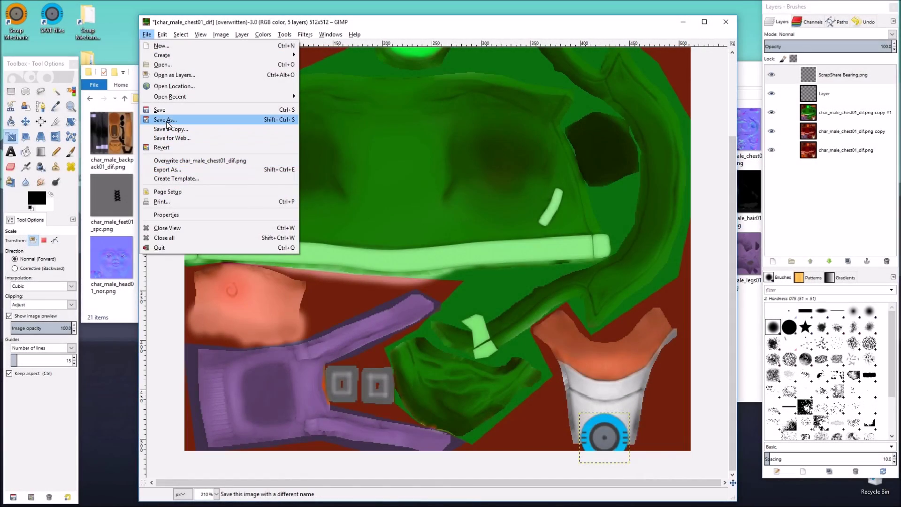
# Save the chest texture as char_male_chest01_dif.xcf in the 01 folder and close the image.
pyautogui.click(165, 120)
pyautogui.moveTo(367, 167); pyautogui.dragTo(383, 167)
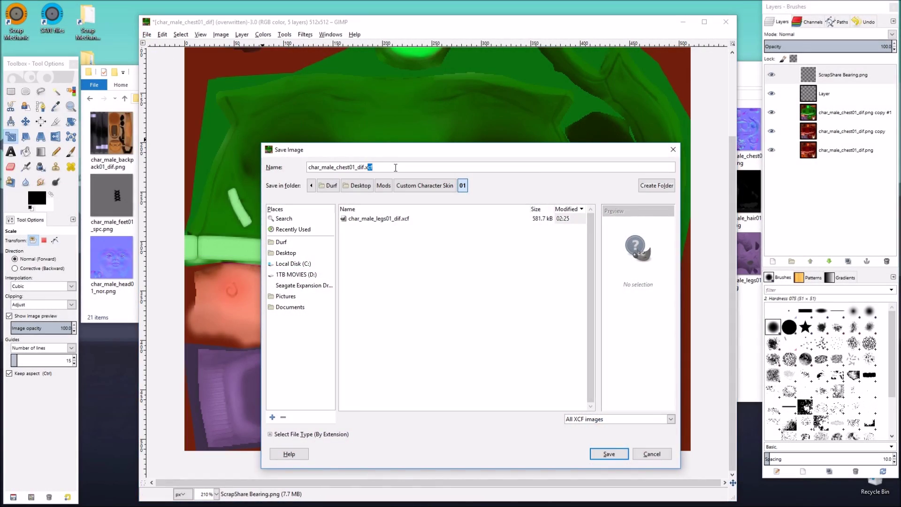
pyautogui.click(609, 454)
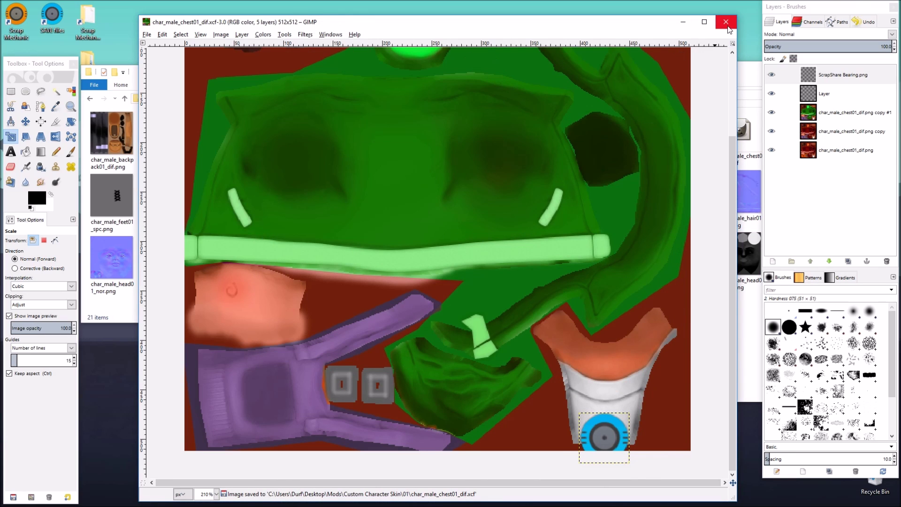
pyautogui.click(726, 22)
# Open char_male_hands01_dif.png in GIMP and duplicate its layer, selecting the copy.
pyautogui.click(652, 302)
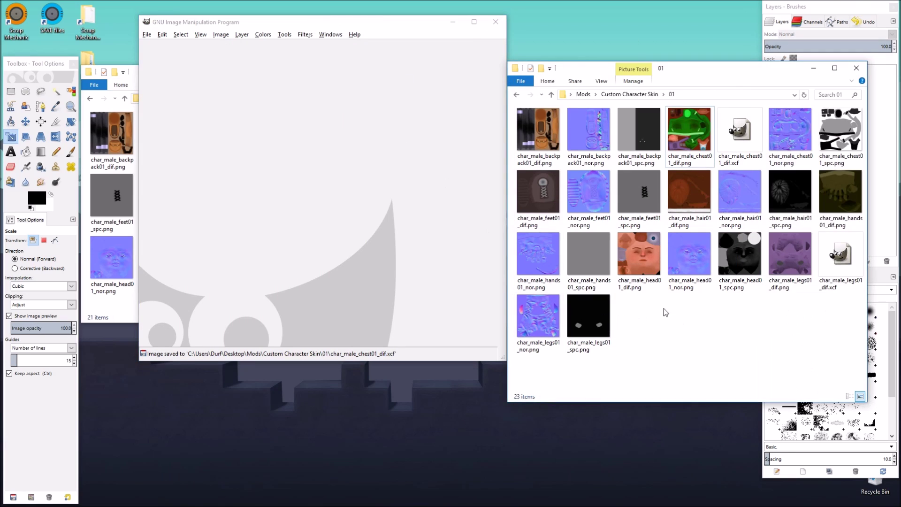
pyautogui.click(699, 111)
pyautogui.moveTo(840, 192); pyautogui.dragTo(338, 217)
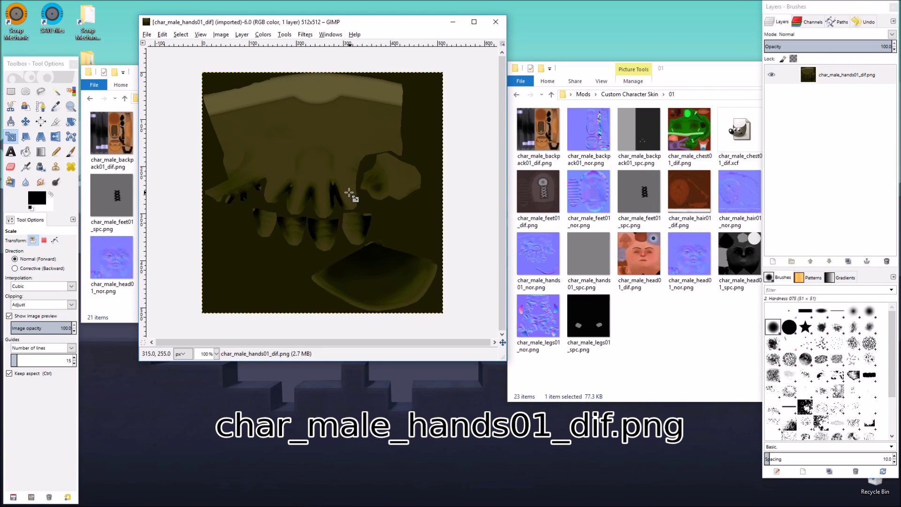
pyautogui.click(847, 261)
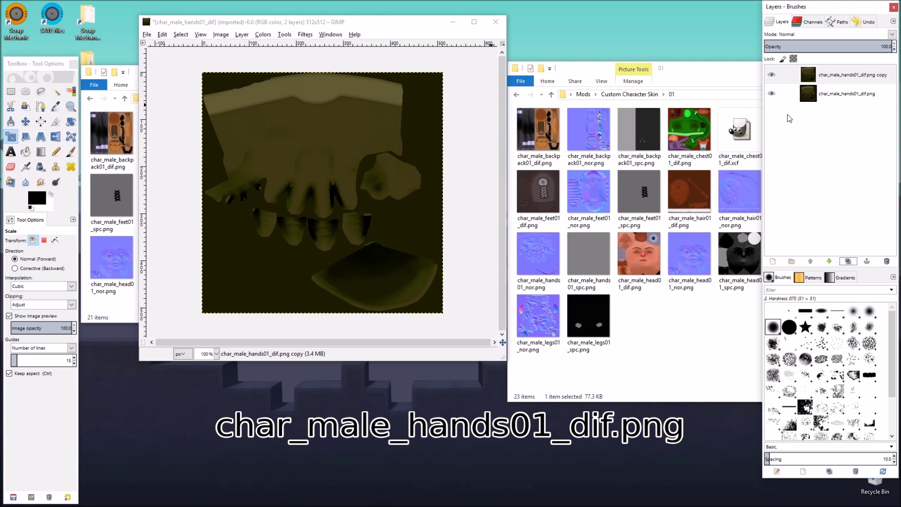
pyautogui.click(785, 74)
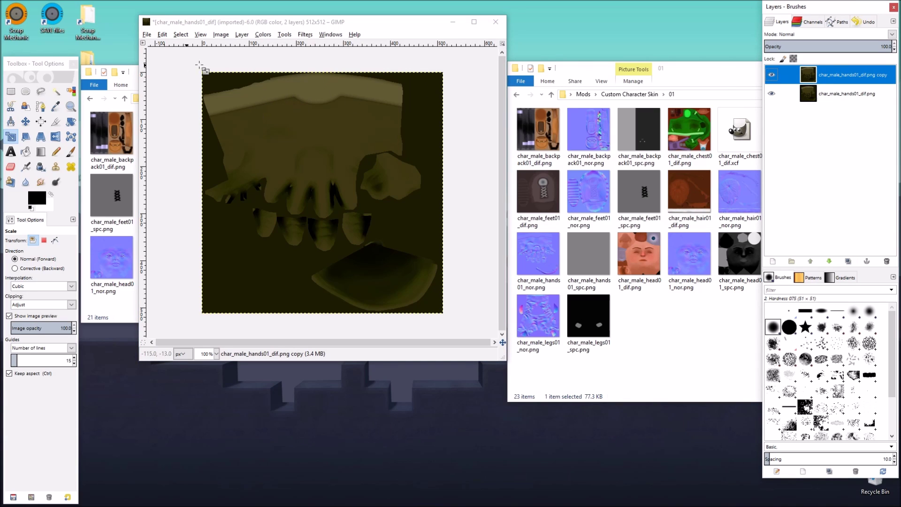
# Desaturate the hands copy layer to grey with Hue-Saturation at Saturation -100.
pyautogui.click(263, 35)
pyautogui.click(295, 58)
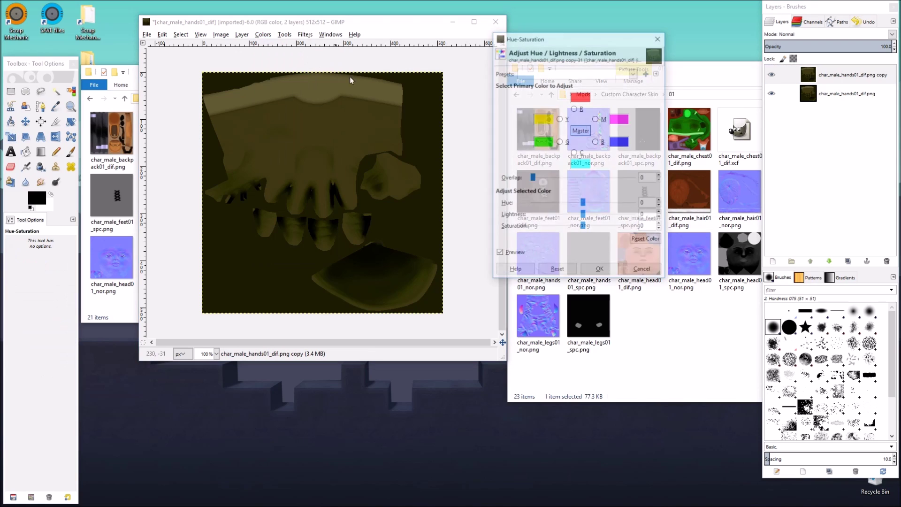
pyautogui.moveTo(582, 227); pyautogui.dragTo(473, 228)
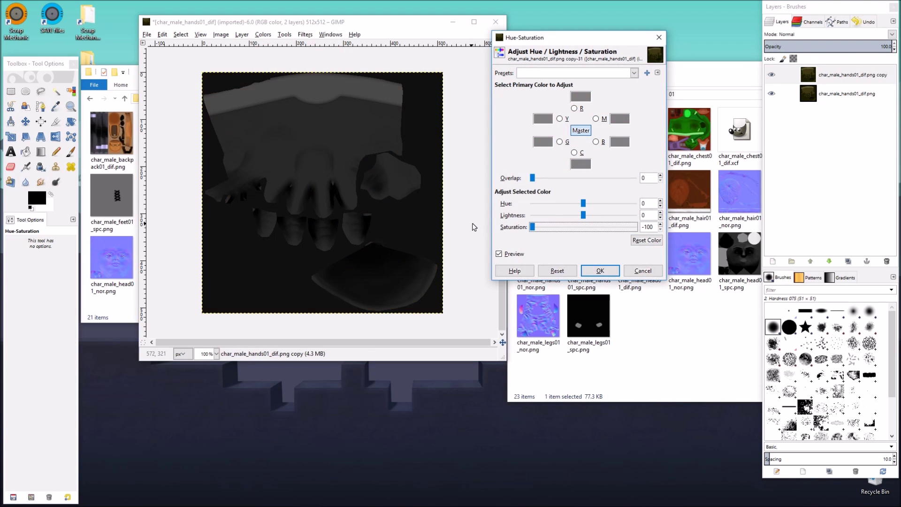
pyautogui.click(600, 270)
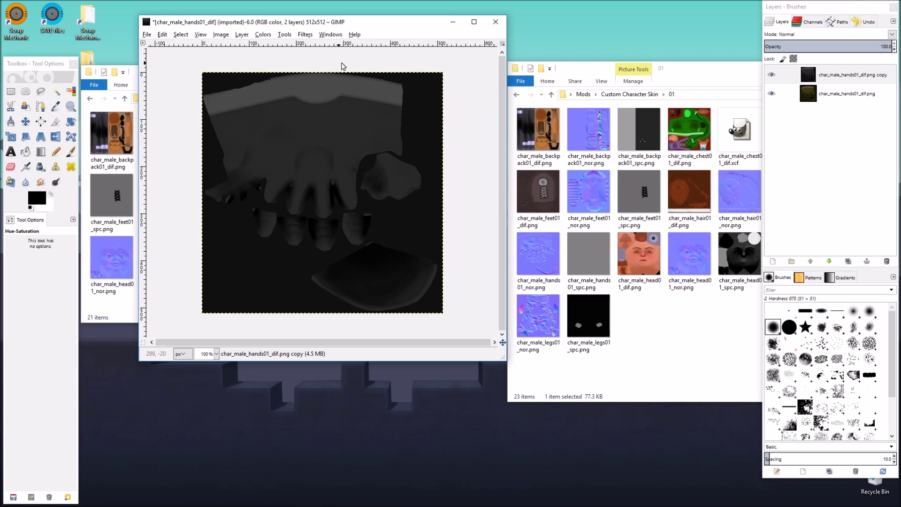
# Darken the grey hands copy with Brightness-Contrast at Brightness -127.
pyautogui.click(264, 34)
pyautogui.click(271, 79)
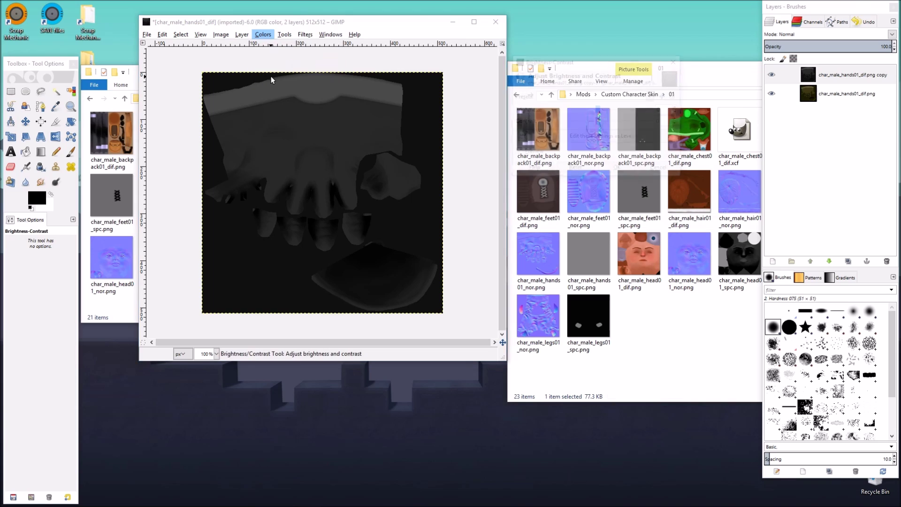
pyautogui.moveTo(599, 122); pyautogui.dragTo(533, 110)
pyautogui.moveTo(599, 124)
pyautogui.mouseDown()
pyautogui.moveTo(588, 123)
pyautogui.moveTo(599, 125)
pyautogui.mouseUp()
pyautogui.click(516, 152)
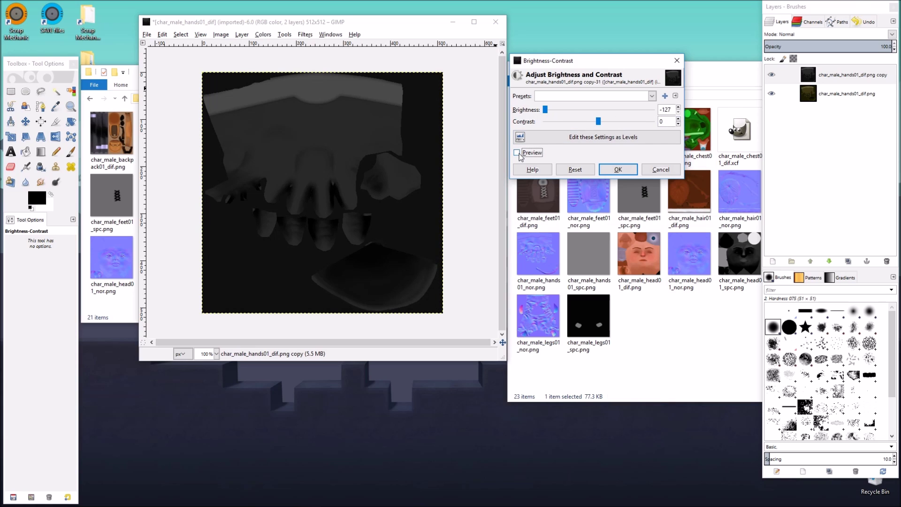
pyautogui.click(517, 153)
pyautogui.click(517, 153)
pyautogui.click(516, 153)
pyautogui.click(518, 153)
pyautogui.click(519, 153)
pyautogui.click(617, 170)
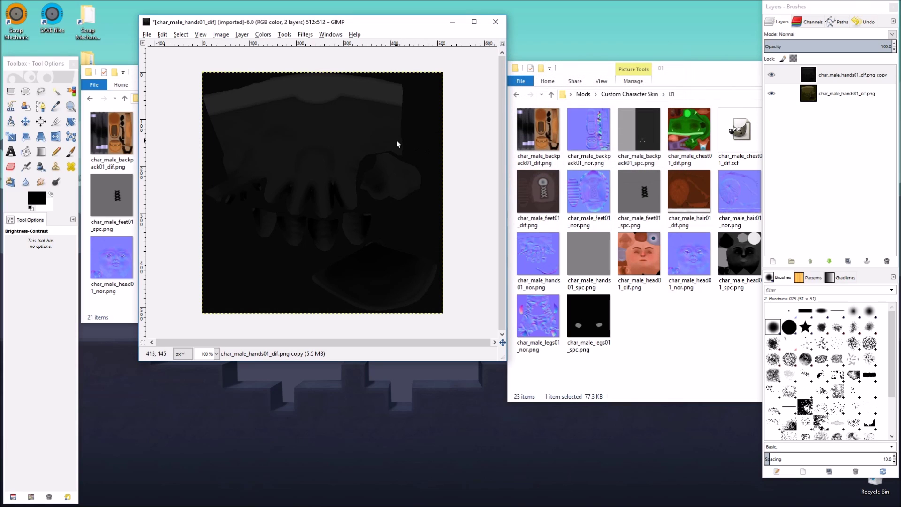
# Overwrite char_male_hands01_dif.png, save char_male_hands01_dif.xcf, and close the image.
pyautogui.click(147, 35)
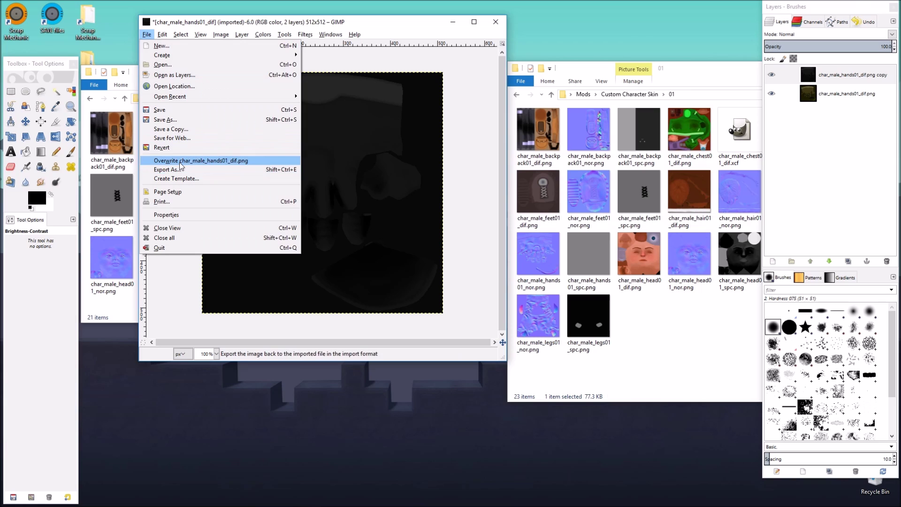
pyautogui.click(254, 158)
pyautogui.click(146, 34)
pyautogui.click(164, 112)
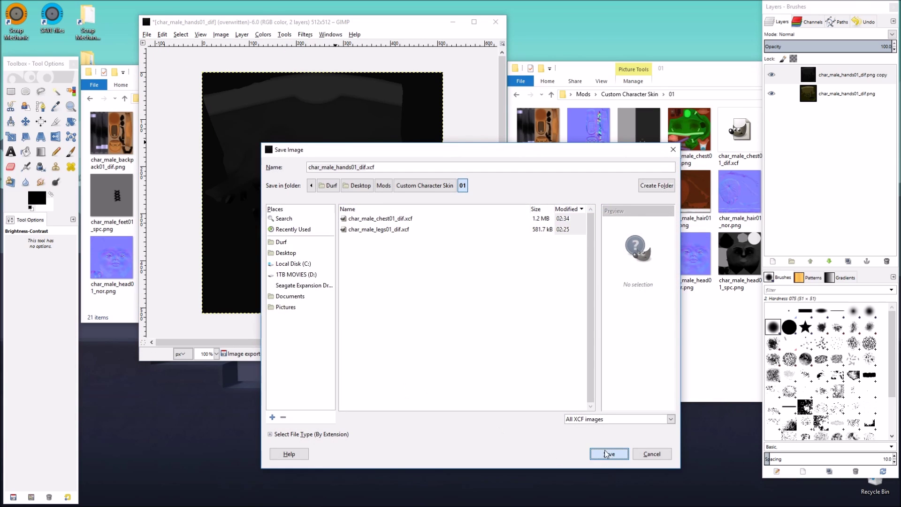
pyautogui.click(605, 453)
pyautogui.click(495, 21)
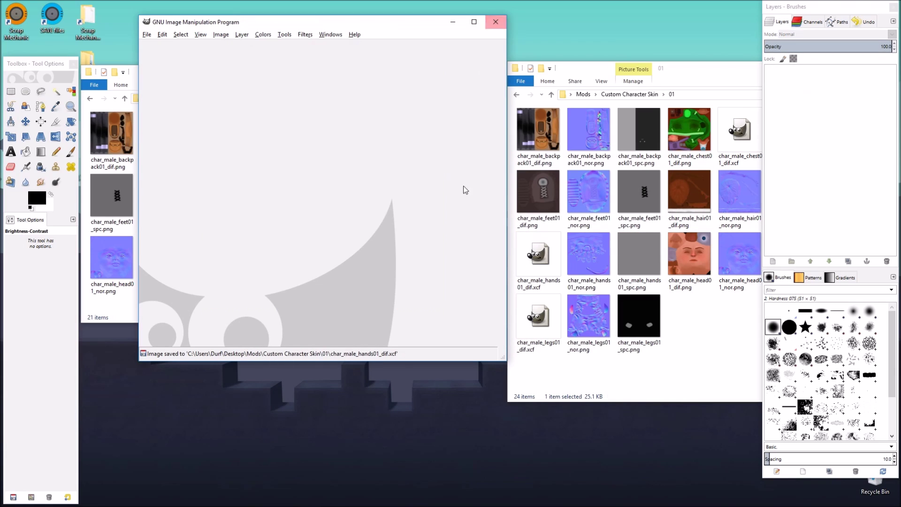
pyautogui.click(707, 334)
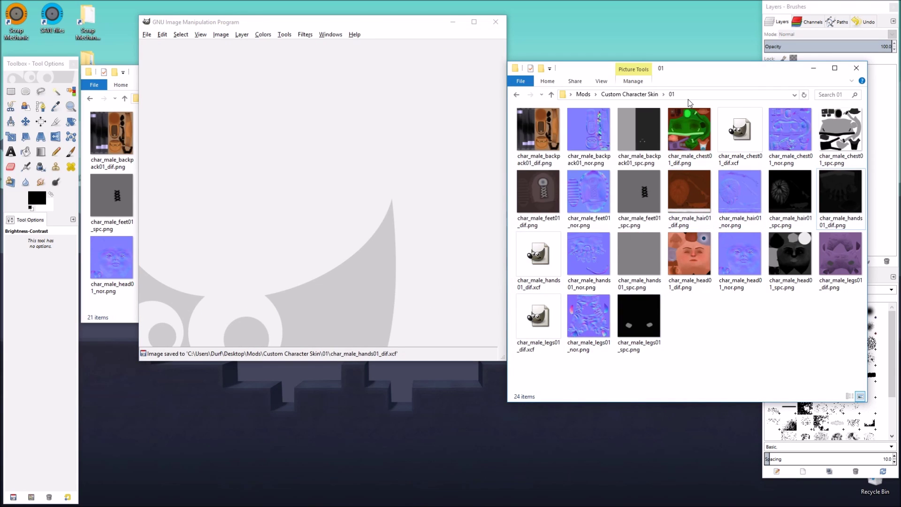
# Open char_male_feet01_dif.png in GIMP and duplicate its layer.
pyautogui.moveTo(539, 193); pyautogui.dragTo(319, 196)
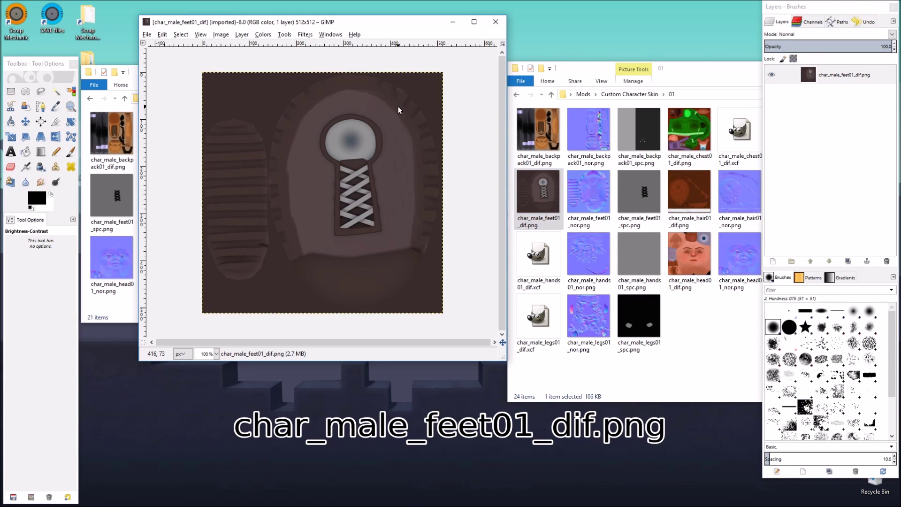
pyautogui.click(848, 261)
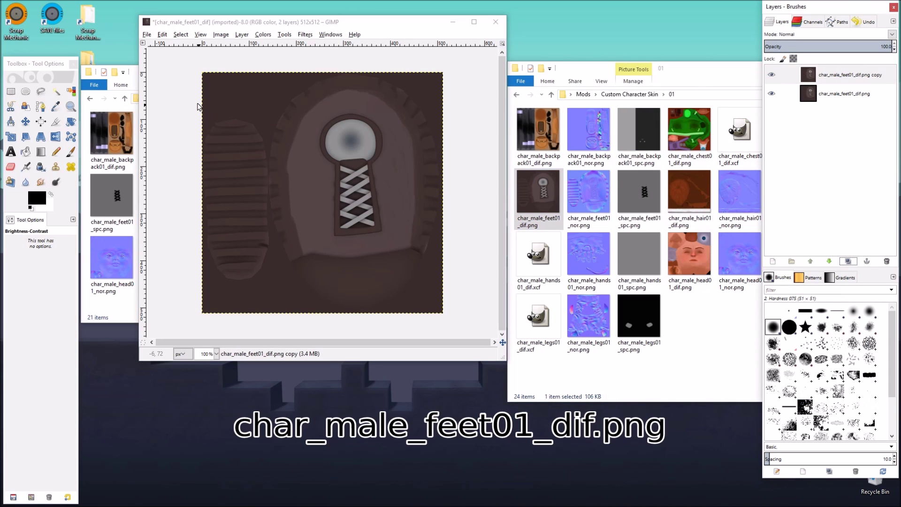
pyautogui.click(265, 36)
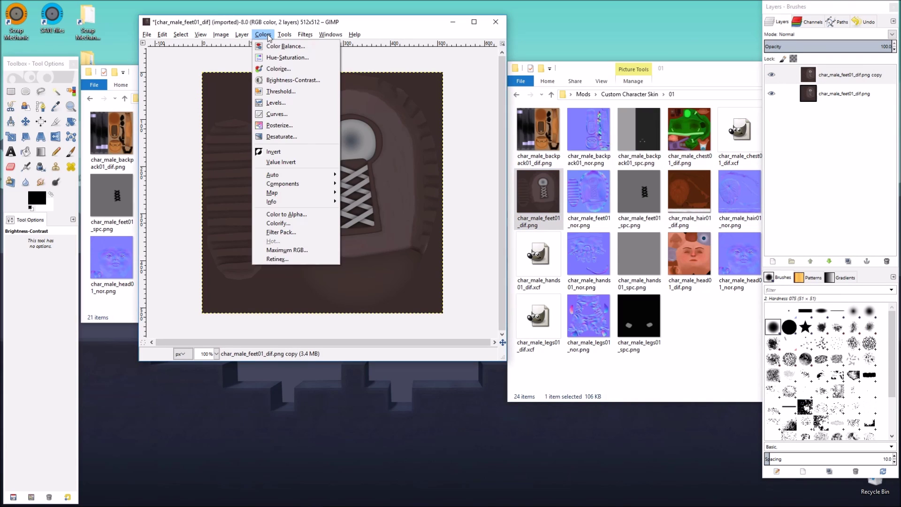
pyautogui.click(282, 58)
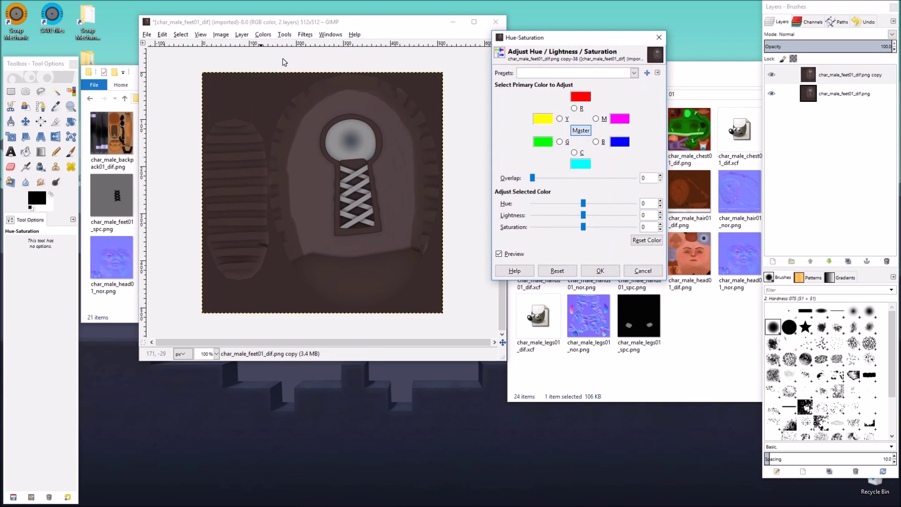
pyautogui.click(605, 271)
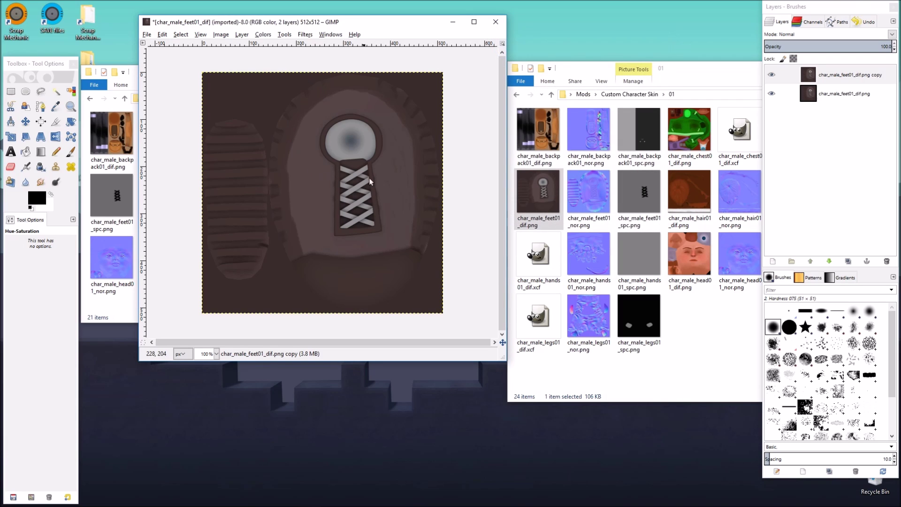
# Invert the feet copy layer's colours, then desaturate it to light grey.
pyautogui.click(262, 35)
pyautogui.moveTo(245, 35)
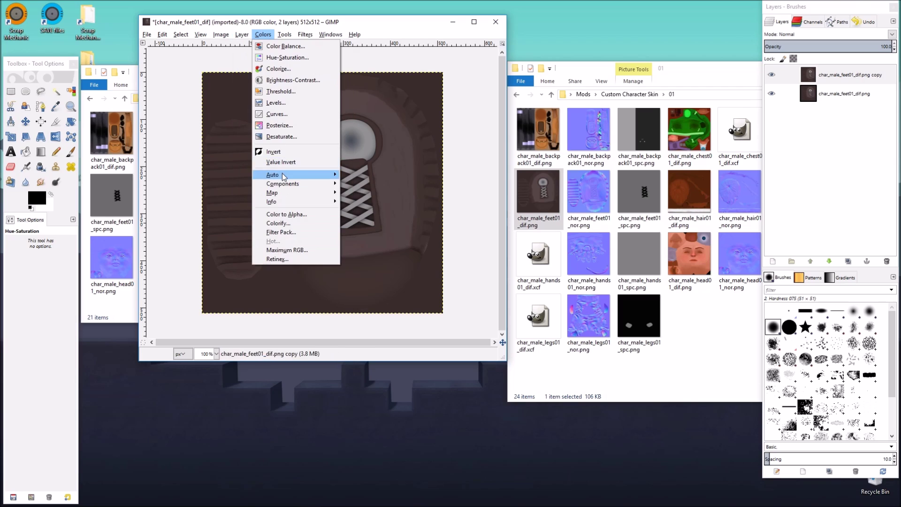
pyautogui.click(275, 152)
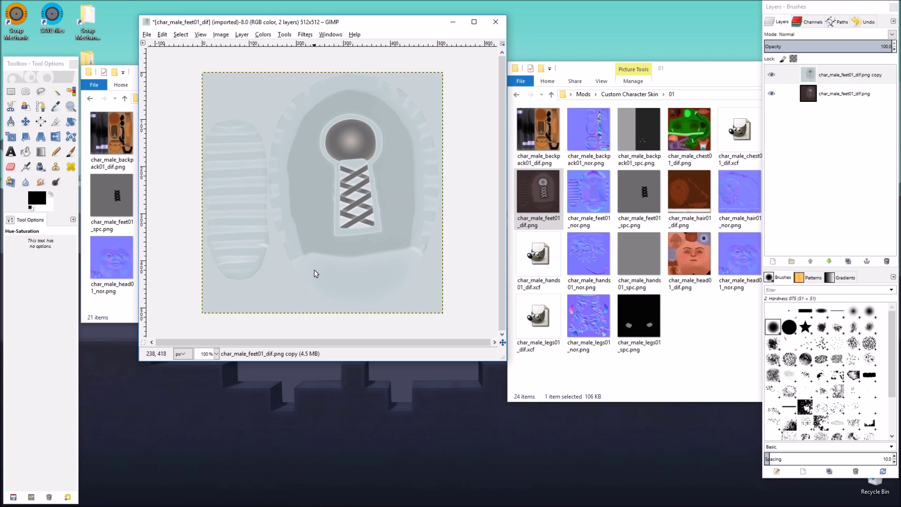
pyautogui.click(261, 34)
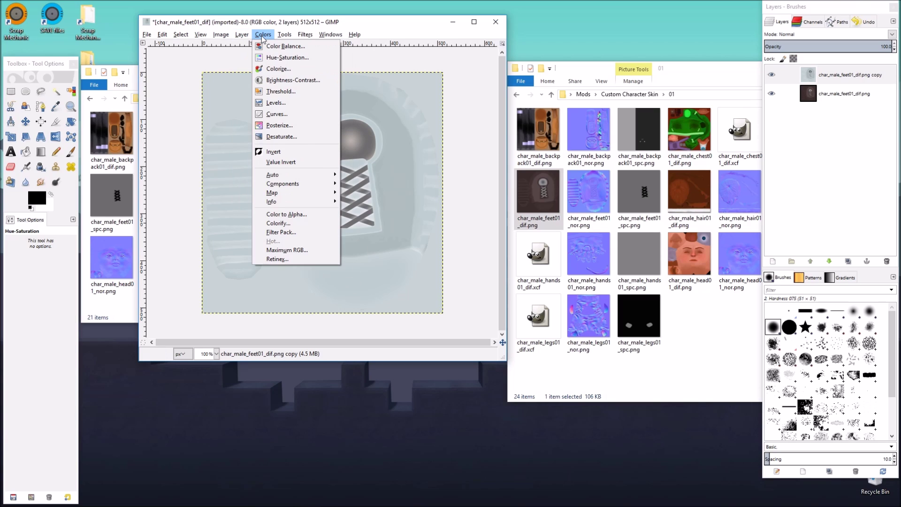
pyautogui.click(287, 57)
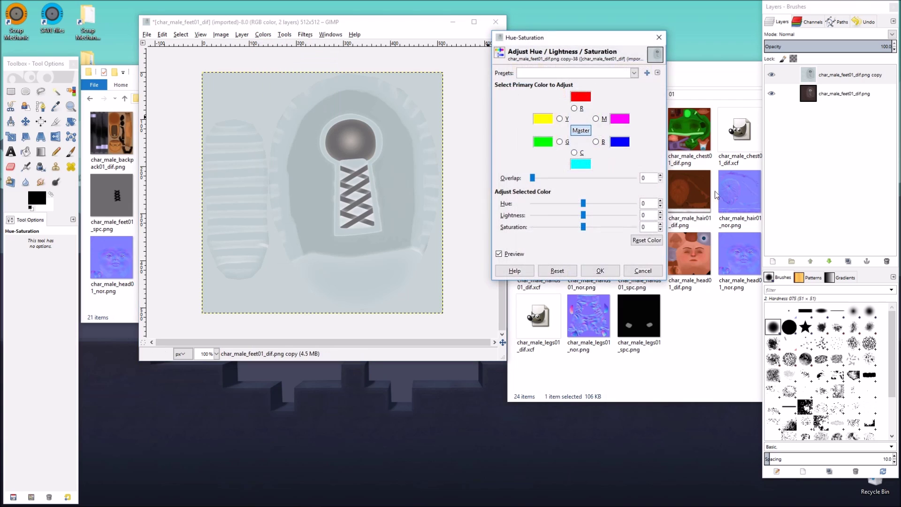
pyautogui.moveTo(583, 227); pyautogui.dragTo(493, 224)
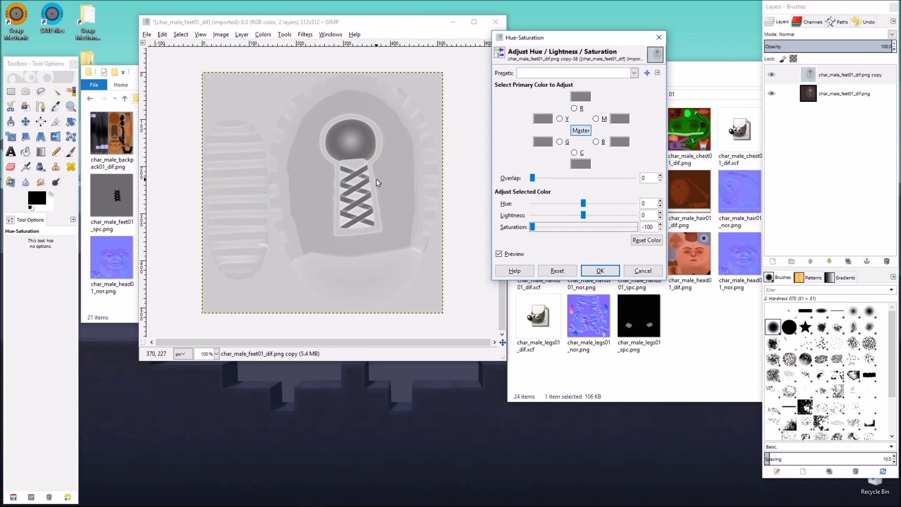
pyautogui.click(600, 270)
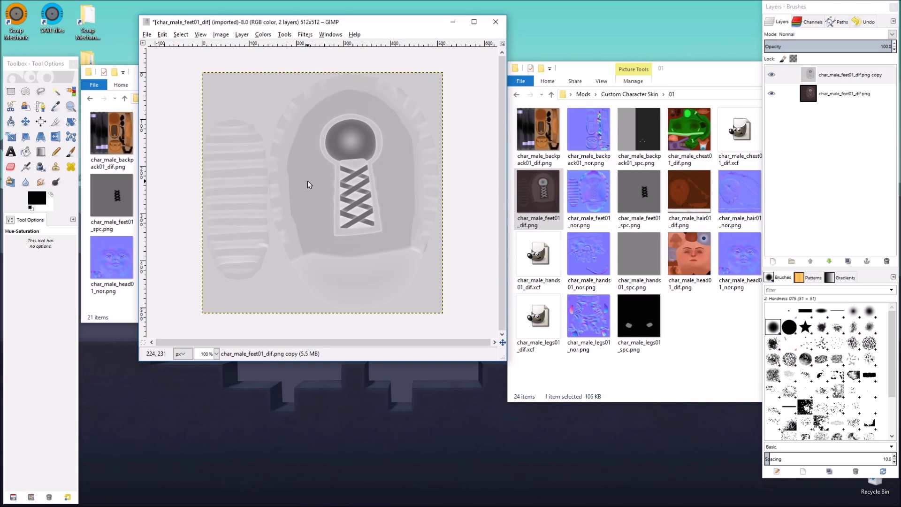
# Overwrite char_male_feet01_dif.png, save char_male_feet01_dif.xcf, and close the image.
pyautogui.click(146, 34)
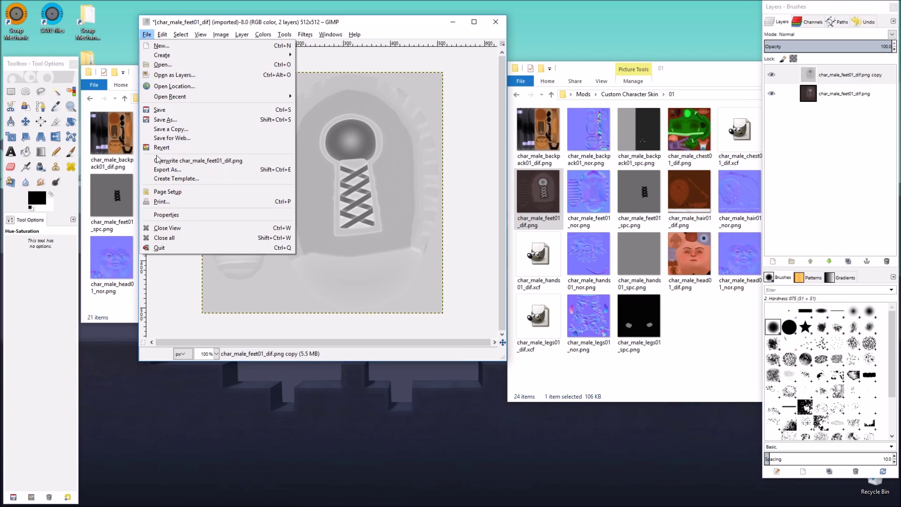
pyautogui.click(159, 161)
pyautogui.click(146, 34)
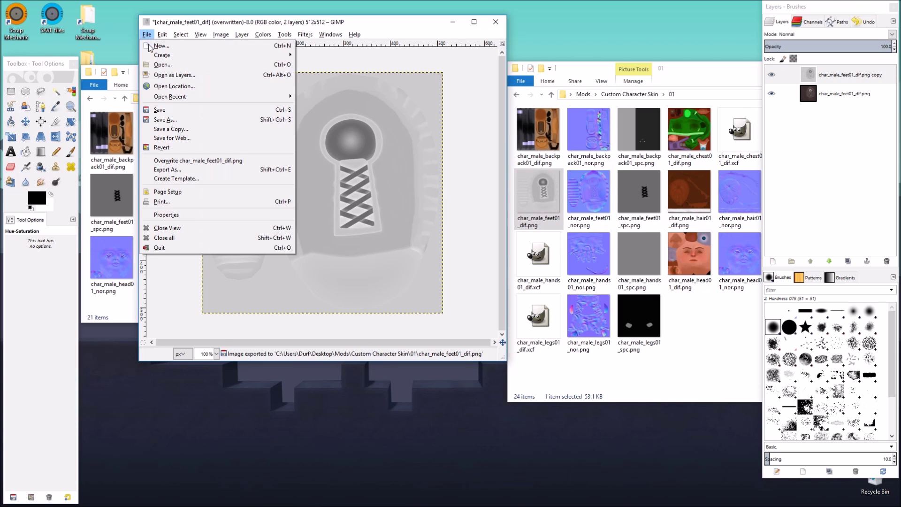
pyautogui.click(173, 109)
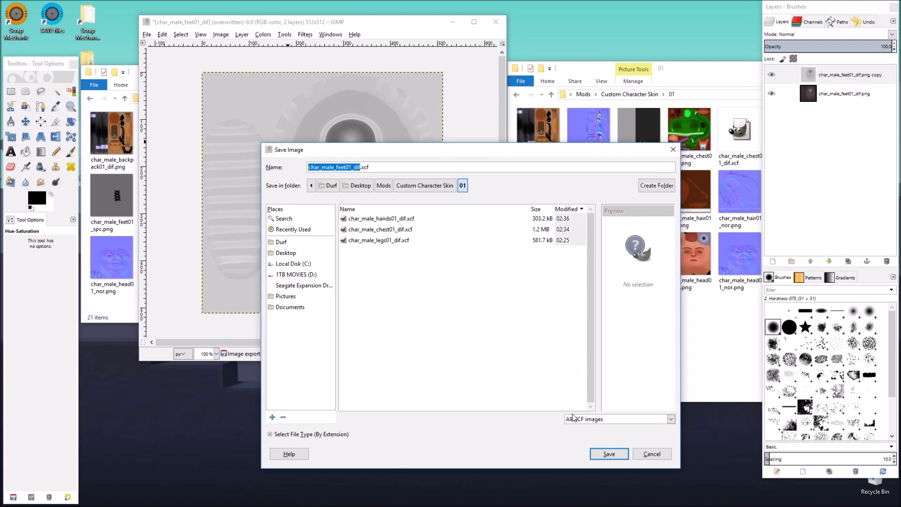
pyautogui.click(606, 453)
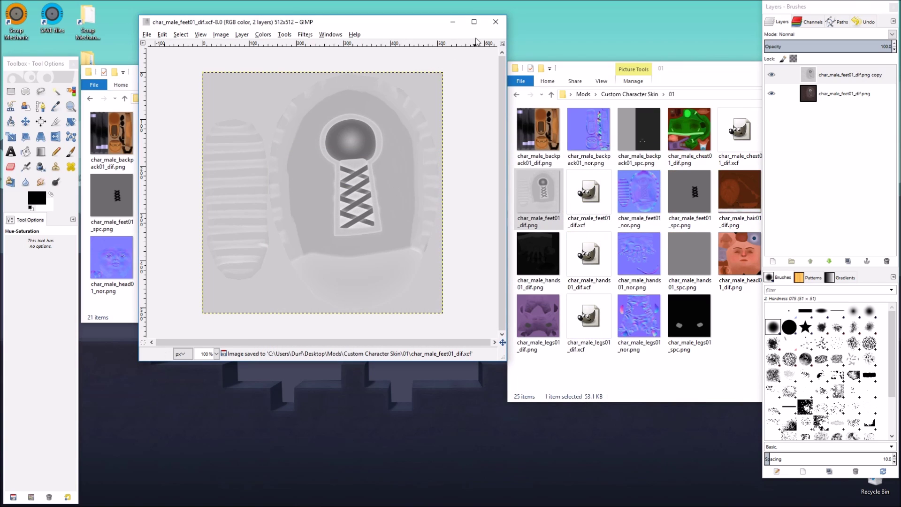
pyautogui.click(495, 22)
pyautogui.click(712, 360)
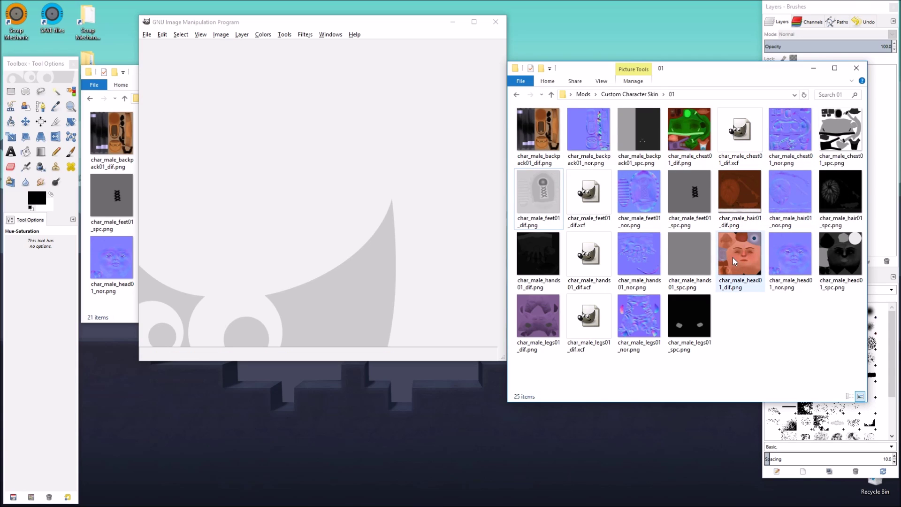
# Open char_male_hair01_dif.png in GIMP and duplicate its layer.
pyautogui.click(741, 193)
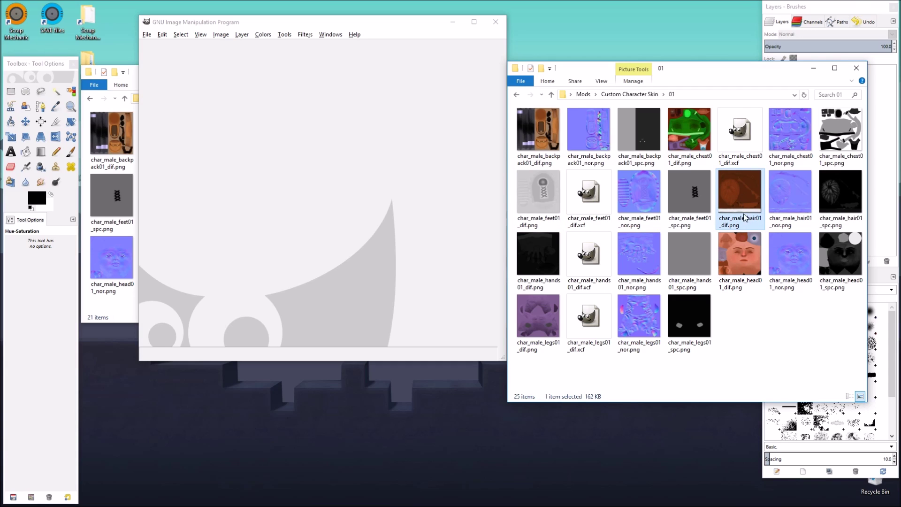
pyautogui.moveTo(744, 187); pyautogui.dragTo(404, 212)
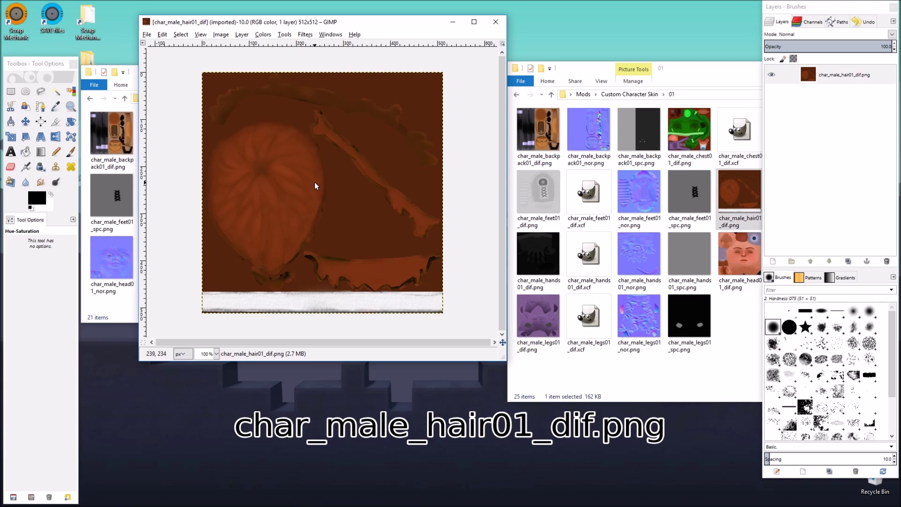
pyautogui.click(847, 261)
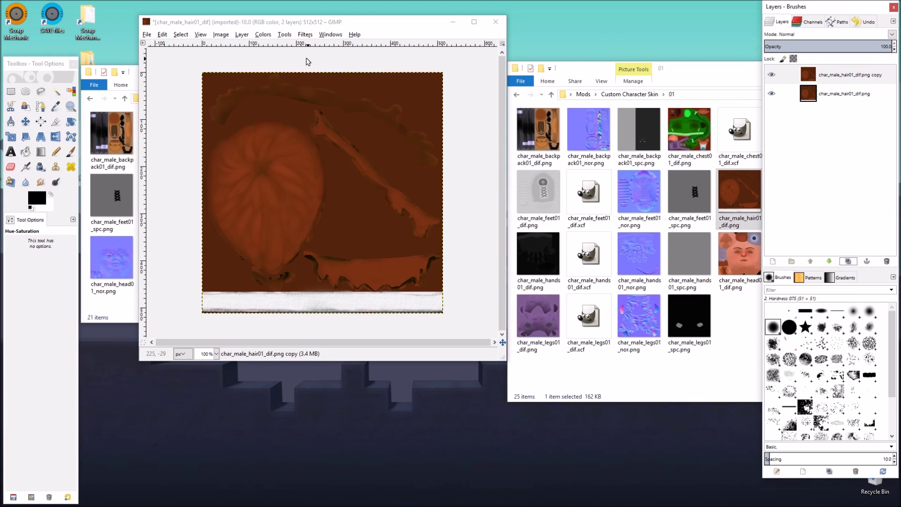
# Recolour the hair copy to yellow with Hue-Saturation at Hue 32 and Lightness 24.
pyautogui.click(284, 35)
pyautogui.moveTo(260, 35)
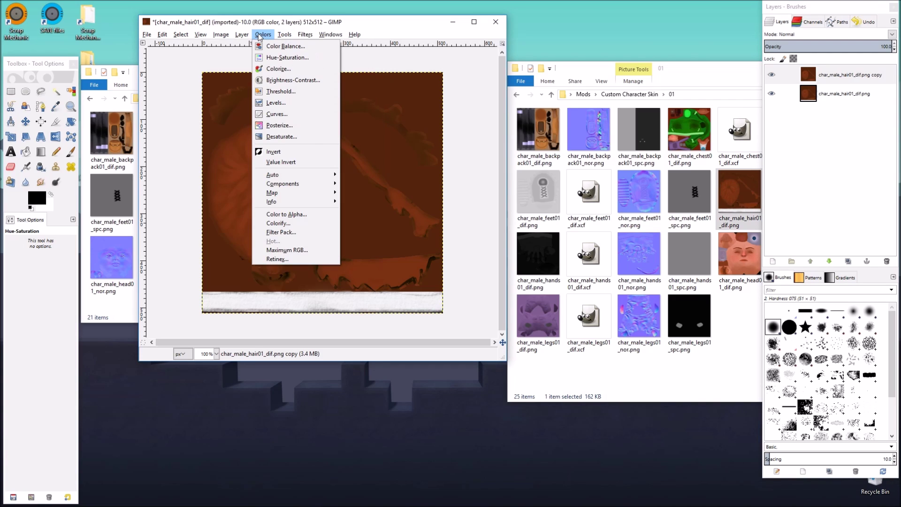
pyautogui.click(275, 58)
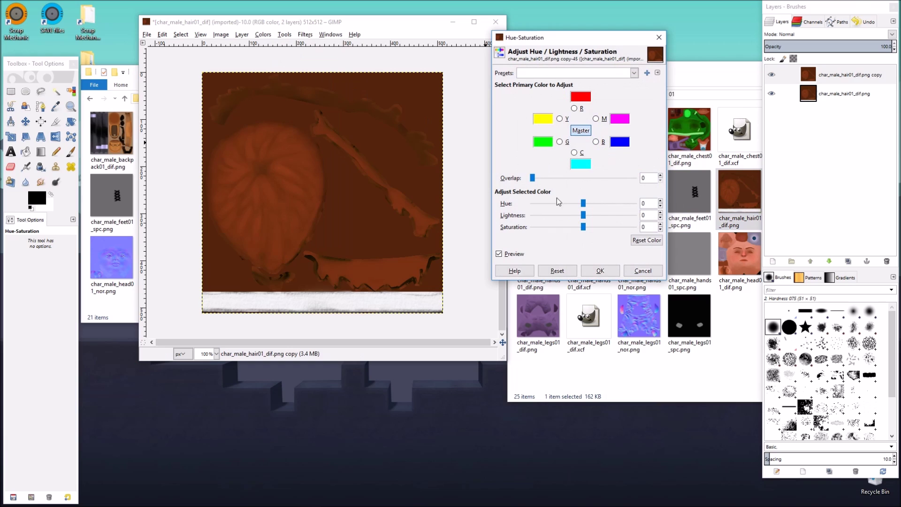
pyautogui.moveTo(583, 203); pyautogui.dragTo(594, 207)
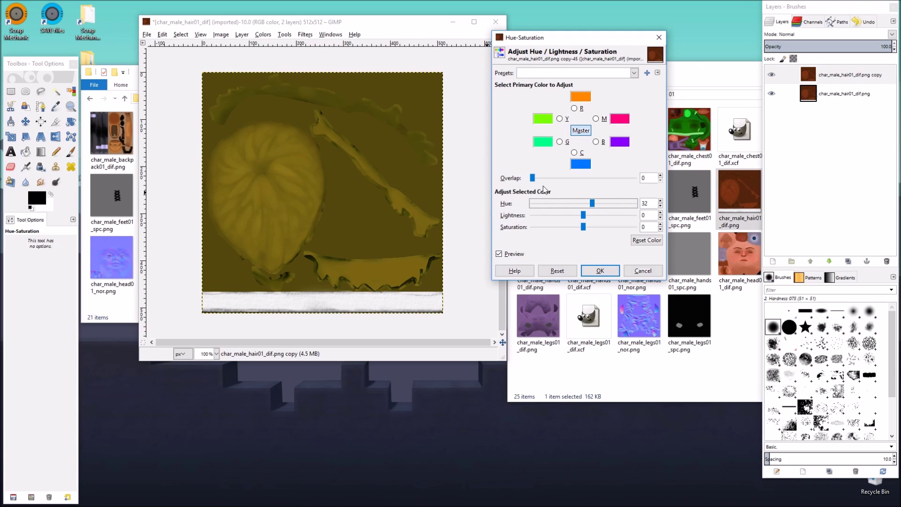
pyautogui.moveTo(581, 215)
pyautogui.mouseDown()
pyautogui.moveTo(607, 221)
pyautogui.moveTo(593, 220)
pyautogui.mouseUp()
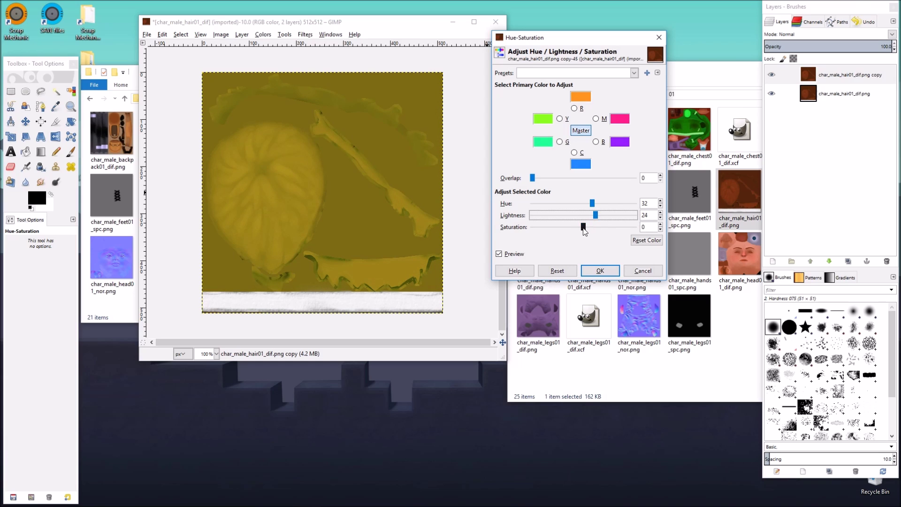
pyautogui.moveTo(583, 227)
pyautogui.mouseDown()
pyautogui.moveTo(620, 232)
pyautogui.moveTo(579, 234)
pyautogui.moveTo(596, 232)
pyautogui.mouseUp()
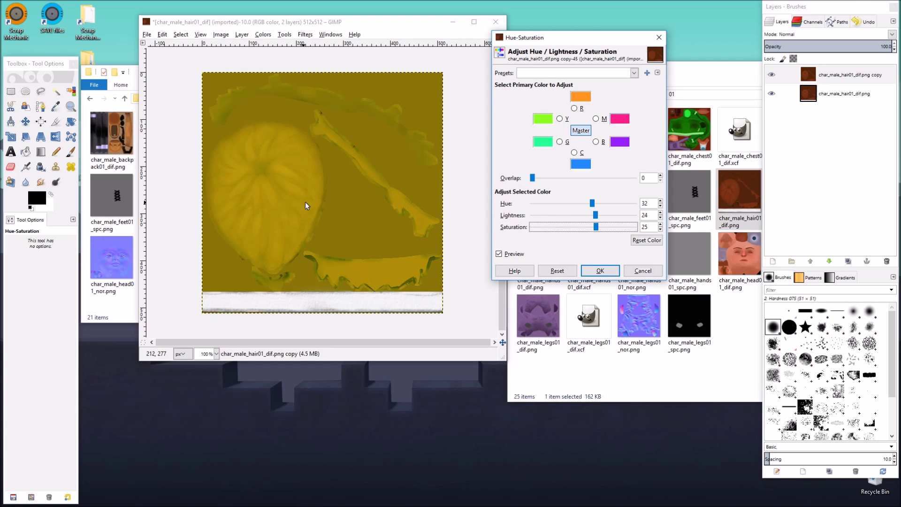
pyautogui.click(599, 270)
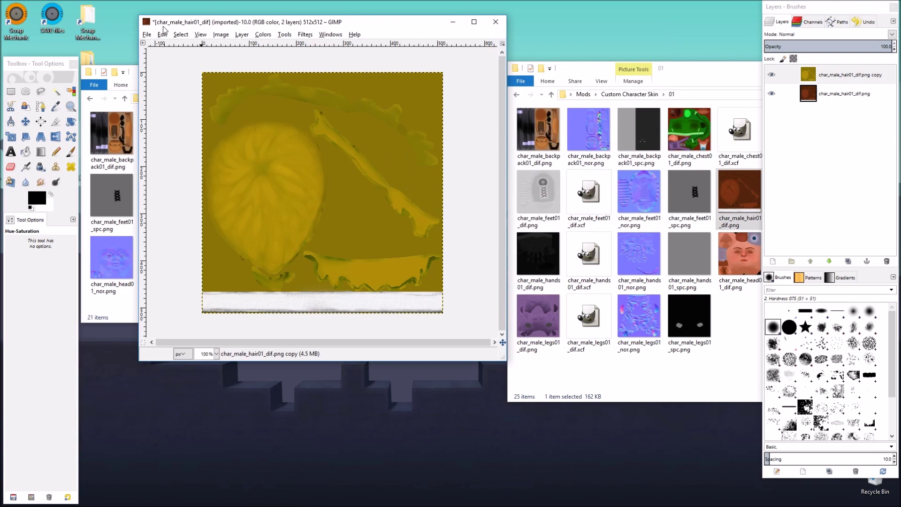
# Overwrite char_male_hair01_dif.png, save char_male_hair01_dif.xcf, and close the image.
pyautogui.click(147, 34)
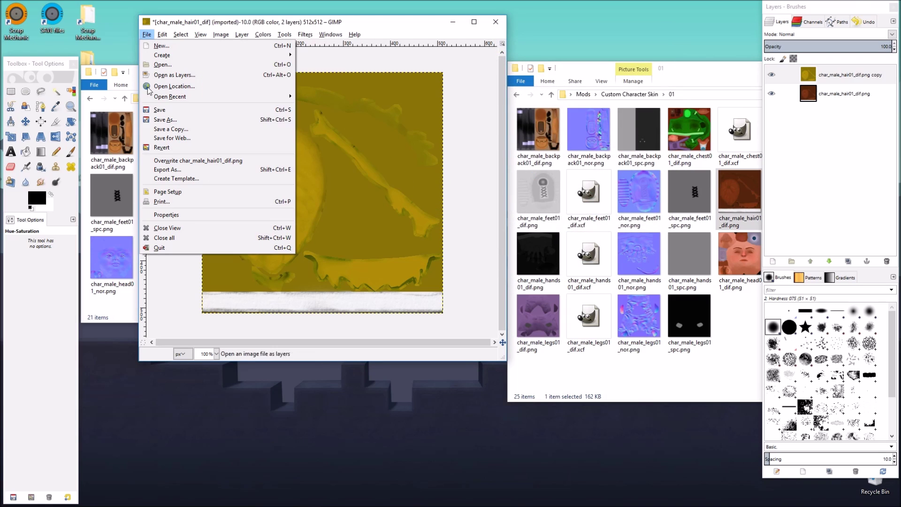
pyautogui.click(165, 160)
pyautogui.click(147, 35)
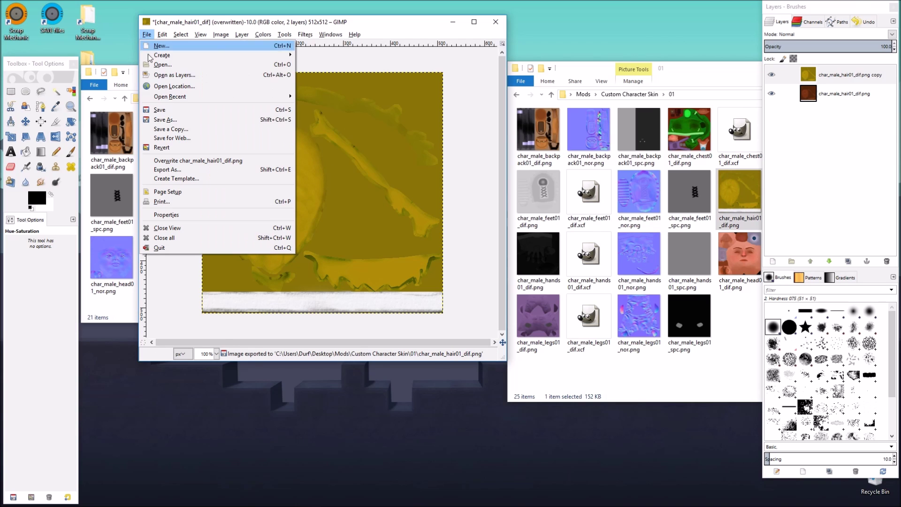
pyautogui.click(165, 119)
pyautogui.click(608, 453)
pyautogui.click(493, 22)
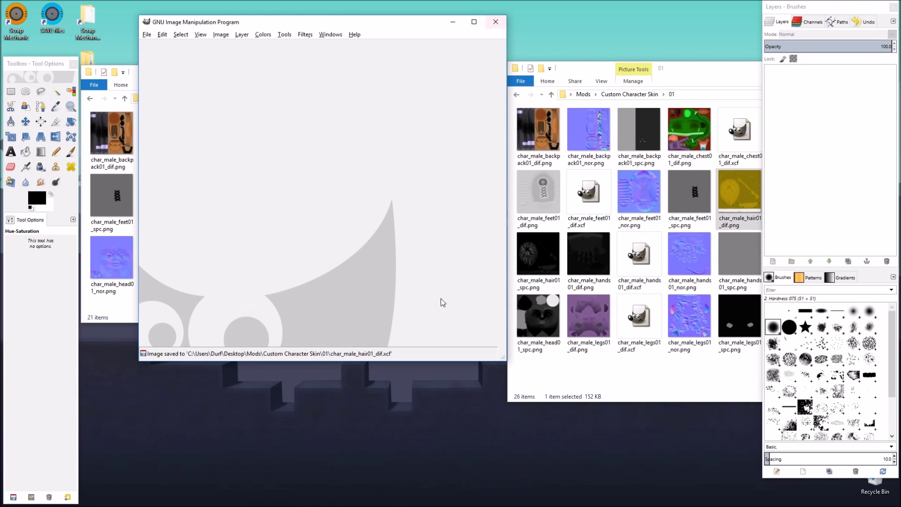
# Open char_male_head01_dif.png in GIMP and duplicate its layer, making the copy active.
pyautogui.click(617, 371)
pyautogui.click(786, 281)
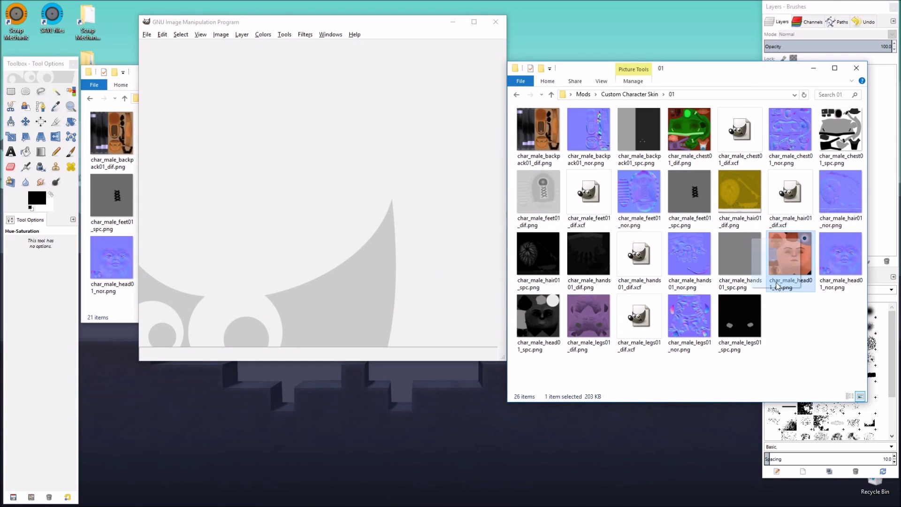
pyautogui.moveTo(790, 260); pyautogui.dragTo(362, 251)
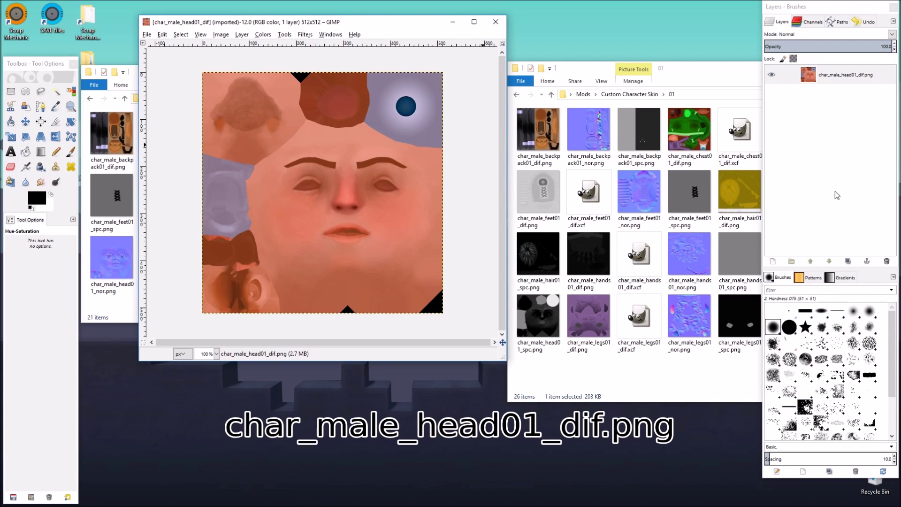
pyautogui.click(848, 261)
pyautogui.click(816, 76)
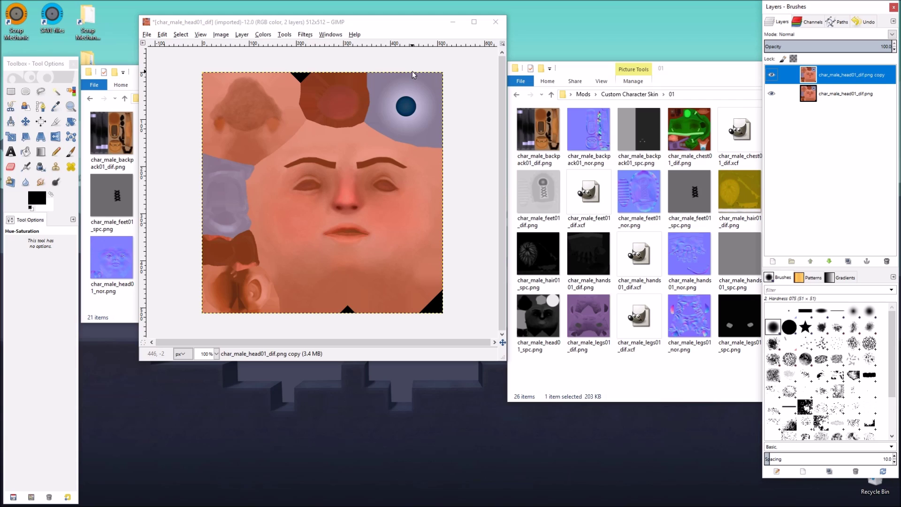
# Outline the top-right eye patch with Free Select and zoom in on it.
pyautogui.click(41, 91)
pyautogui.click(368, 71)
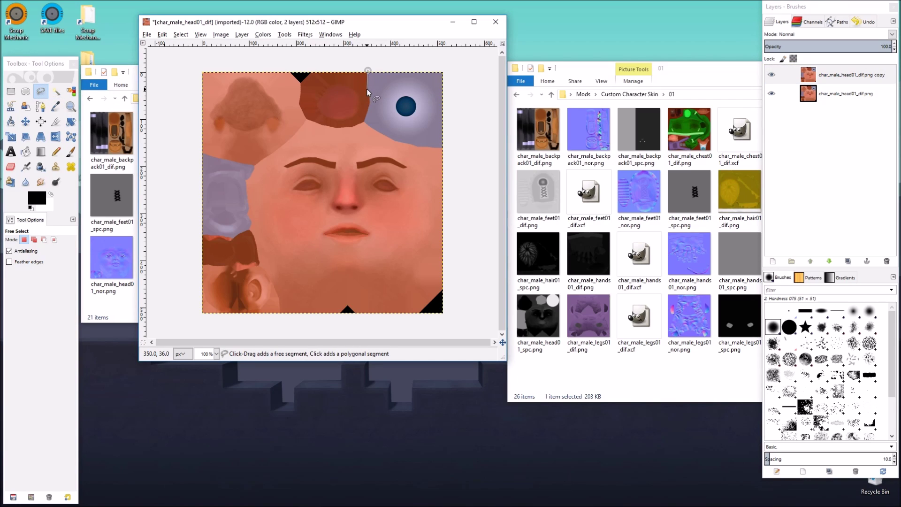
pyautogui.moveTo(367, 85); pyautogui.dragTo(365, 119)
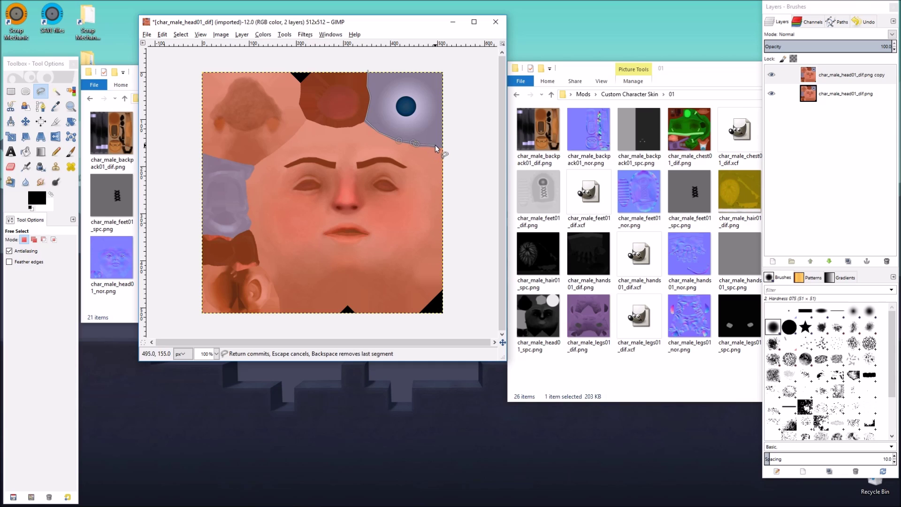
pyautogui.click(453, 147)
pyautogui.click(462, 66)
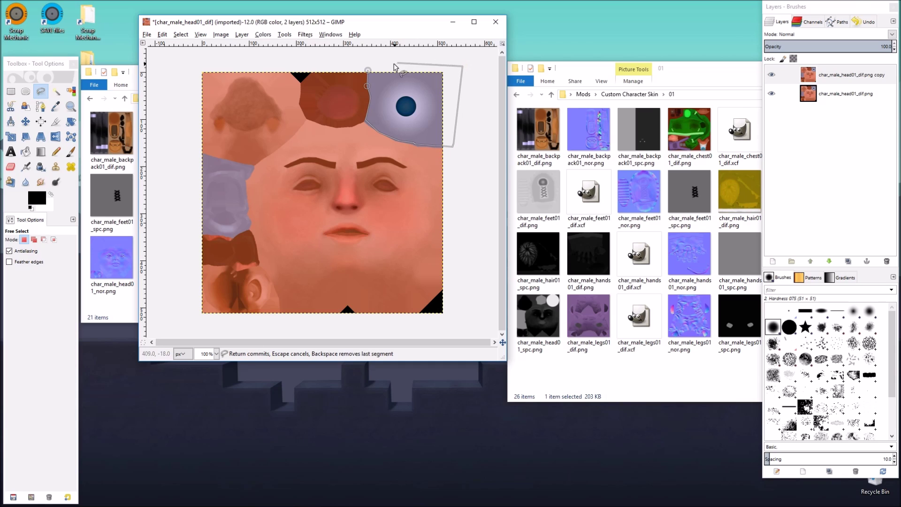
pyautogui.click(368, 70)
pyautogui.press('z')
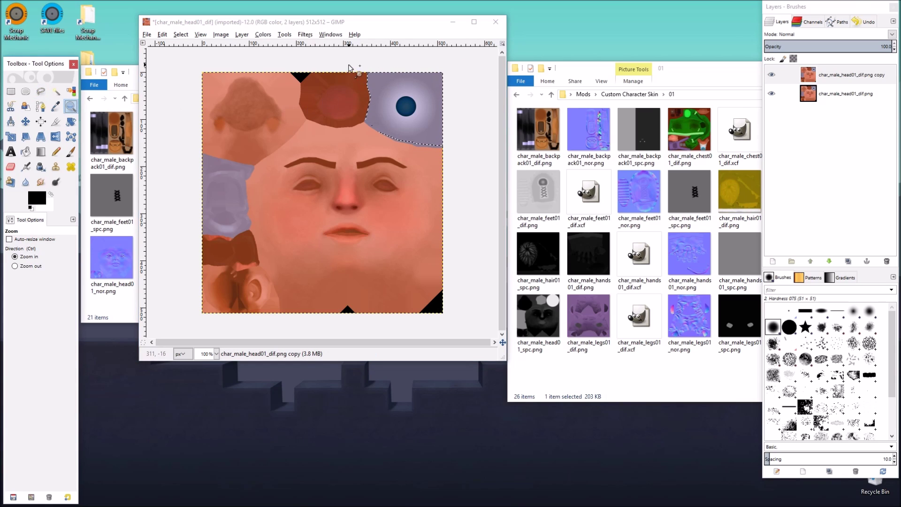
pyautogui.moveTo(350, 69); pyautogui.dragTo(462, 168)
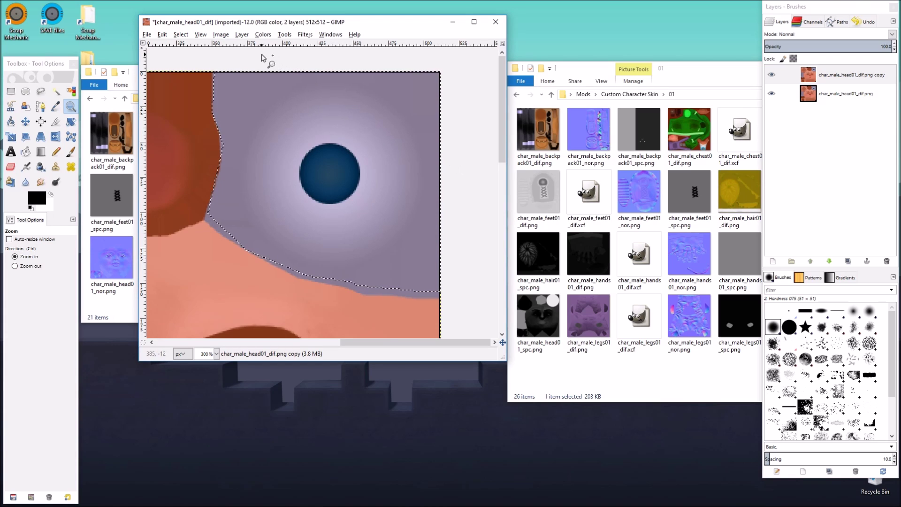
# Recolour the selected eye with Hue-Saturation at Hue 143 and Saturation 100.
pyautogui.click(241, 34)
pyautogui.moveTo(263, 34)
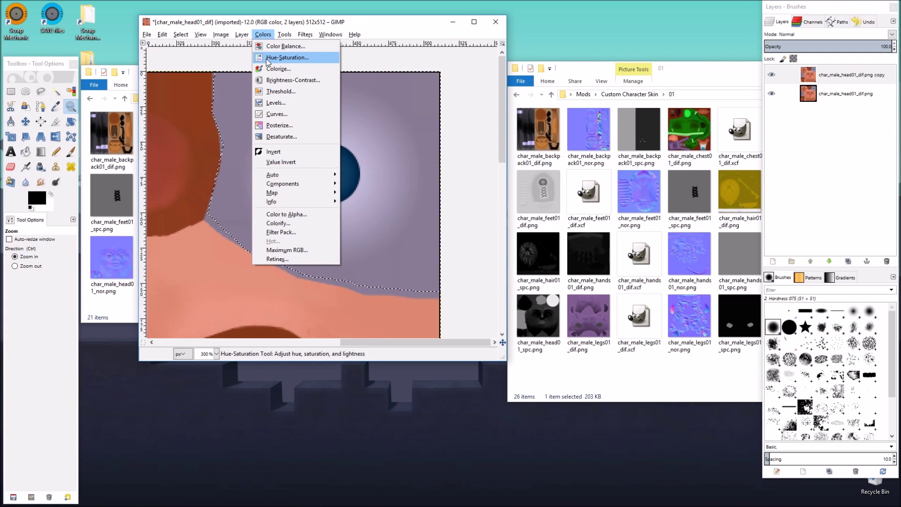
pyautogui.click(287, 57)
pyautogui.moveTo(583, 203); pyautogui.dragTo(633, 227)
pyautogui.moveTo(583, 215)
pyautogui.mouseDown()
pyautogui.moveTo(591, 217)
pyautogui.moveTo(582, 220)
pyautogui.mouseUp()
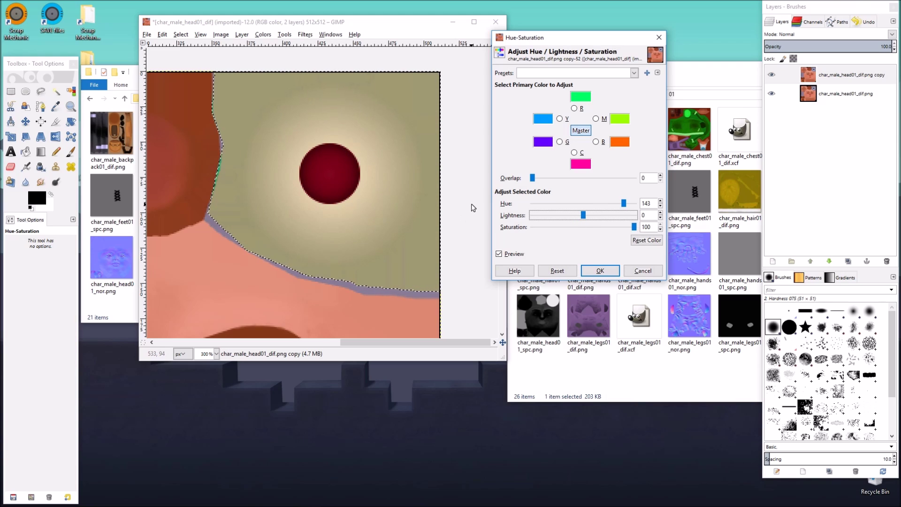
pyautogui.press('Return')
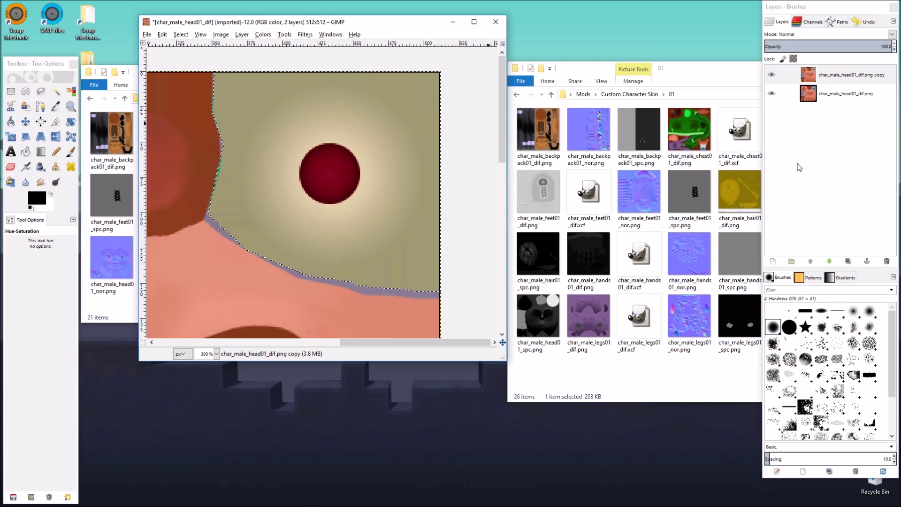
# Replace the eye selection with an ellipse around the red pupil and copy it.
pyautogui.click(181, 34)
pyautogui.click(191, 57)
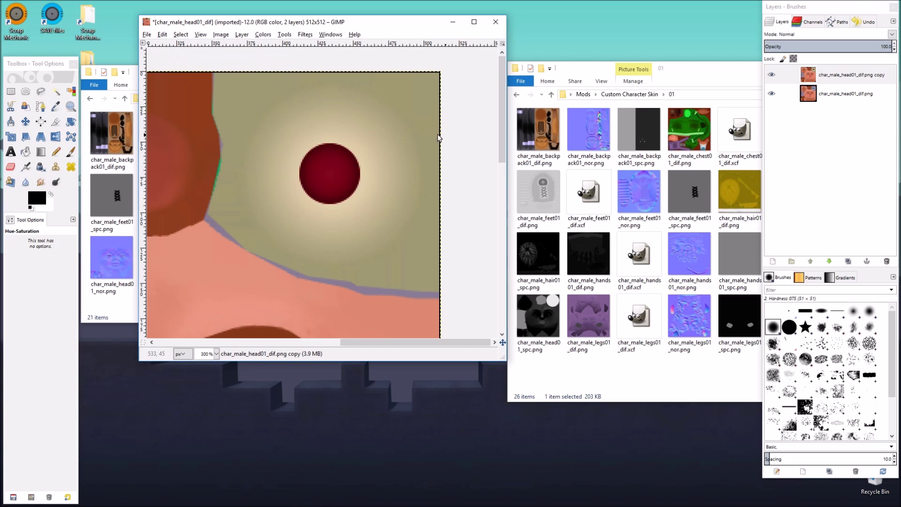
pyautogui.click(26, 91)
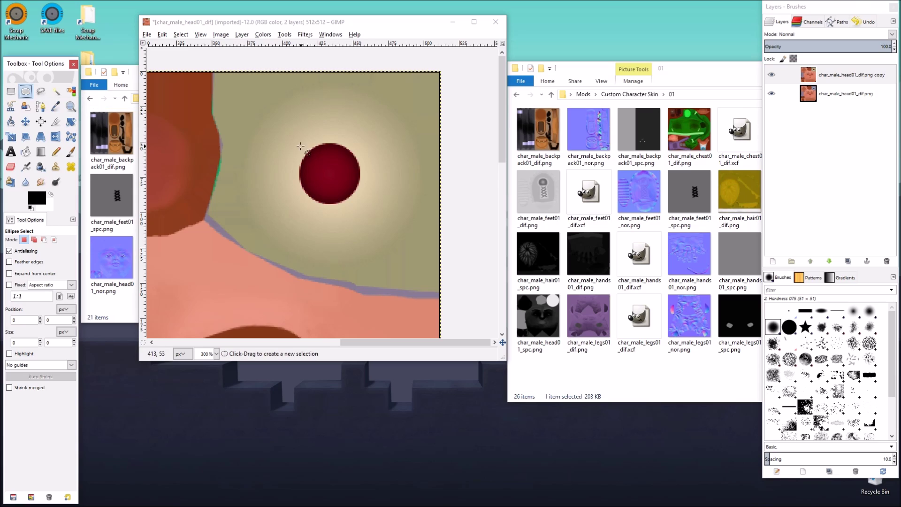
pyautogui.moveTo(289, 135); pyautogui.dragTo(363, 206)
pyautogui.moveTo(292, 138); pyautogui.dragTo(330, 153)
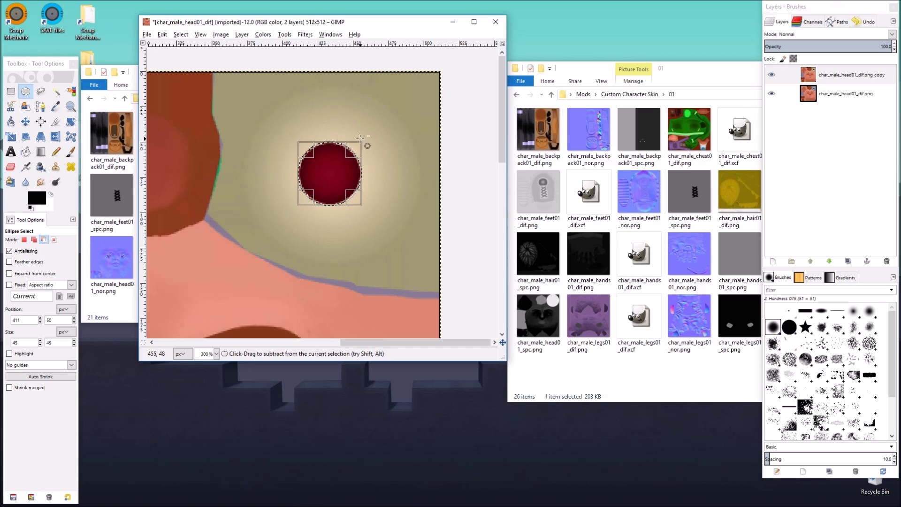
pyautogui.hotkey('ctrl', 'c')
# Paste the pupil circle into a new transparent layer, anchor it, and hide that layer.
pyautogui.keyDown('shift'); pyautogui.click(773, 261); pyautogui.keyUp('shift')
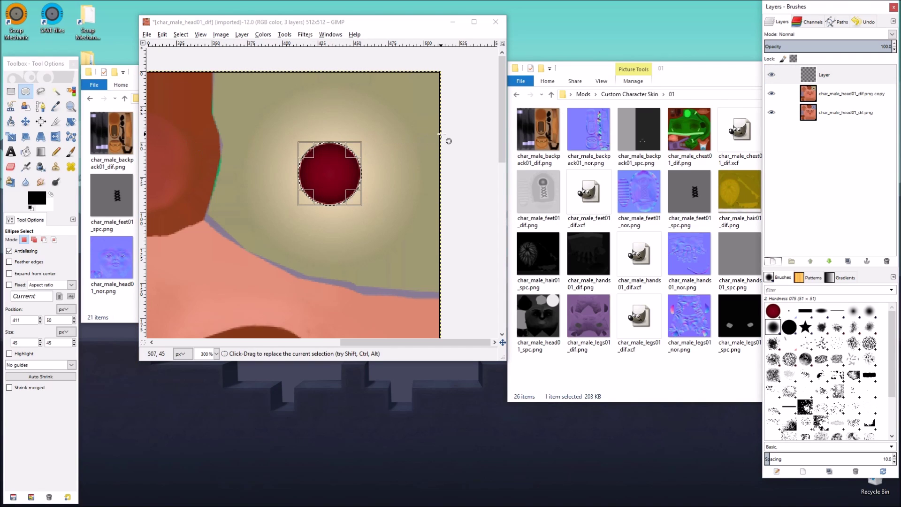
pyautogui.click(162, 34)
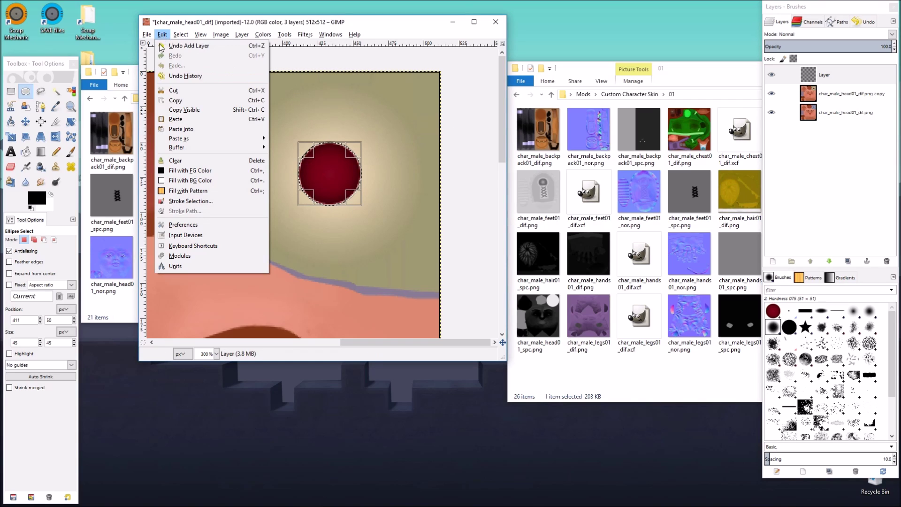
pyautogui.click(174, 120)
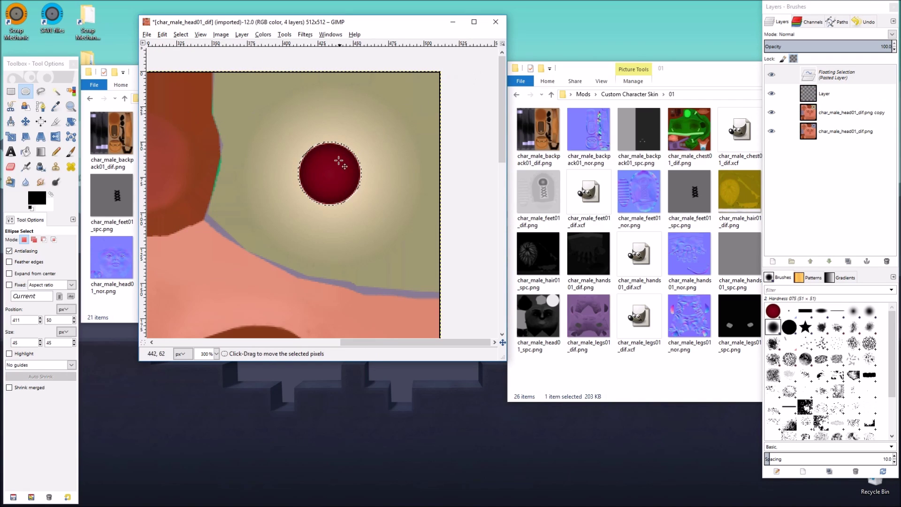
pyautogui.click(405, 161)
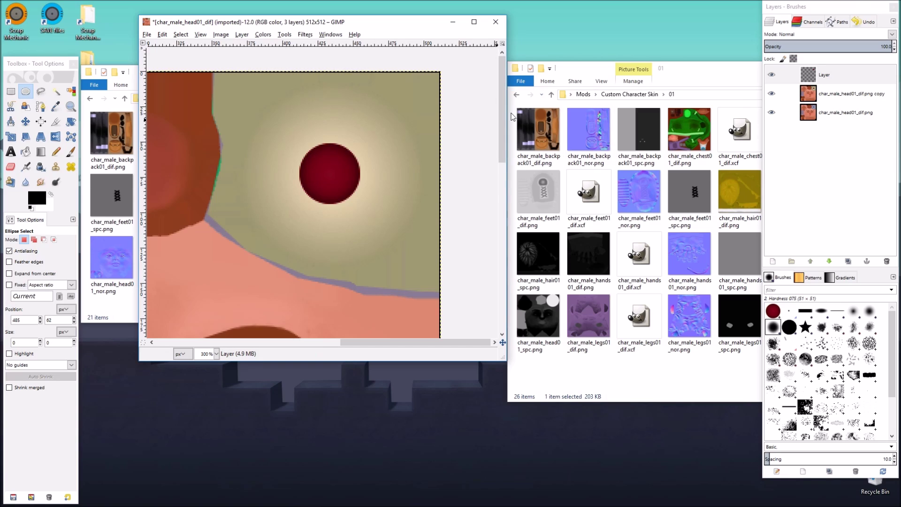
pyautogui.click(774, 78)
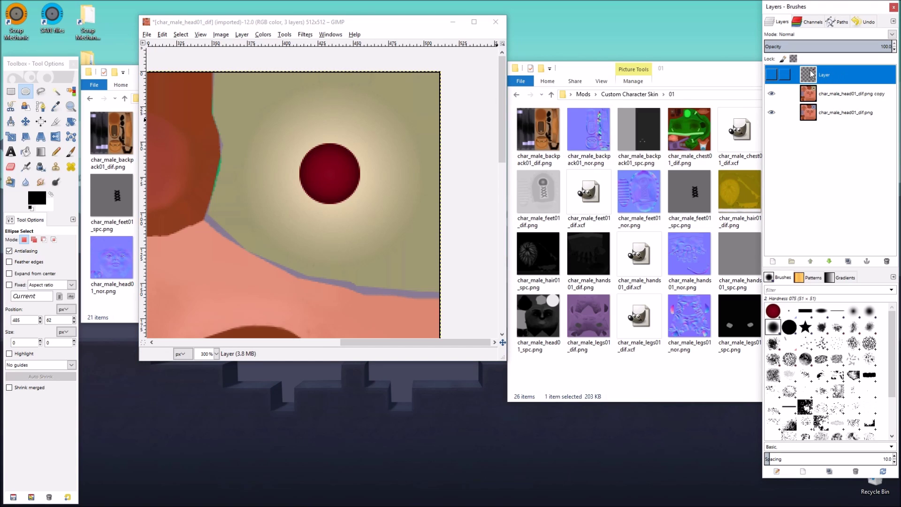
# On the head copy layer, set the foreground colour to a saturated olive yellow.
pyautogui.click(808, 92)
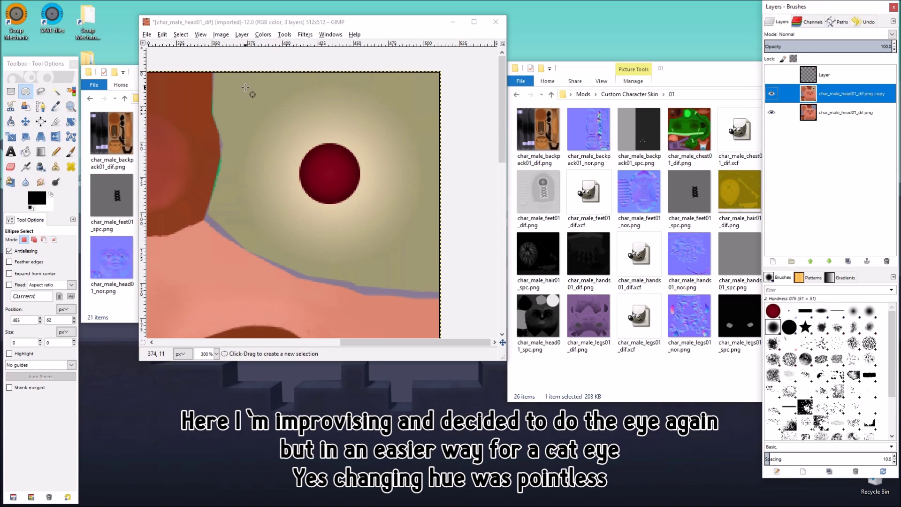
pyautogui.click(37, 199)
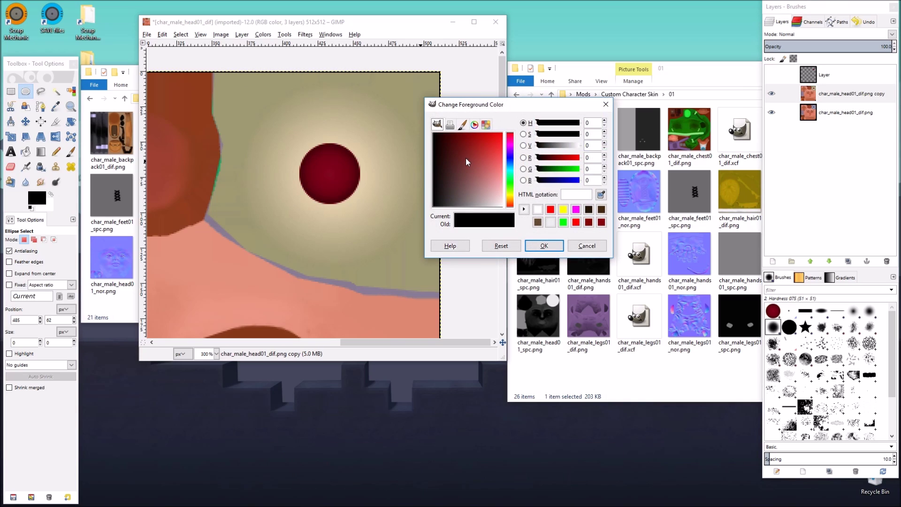
pyautogui.moveTo(512, 198); pyautogui.dragTo(511, 196)
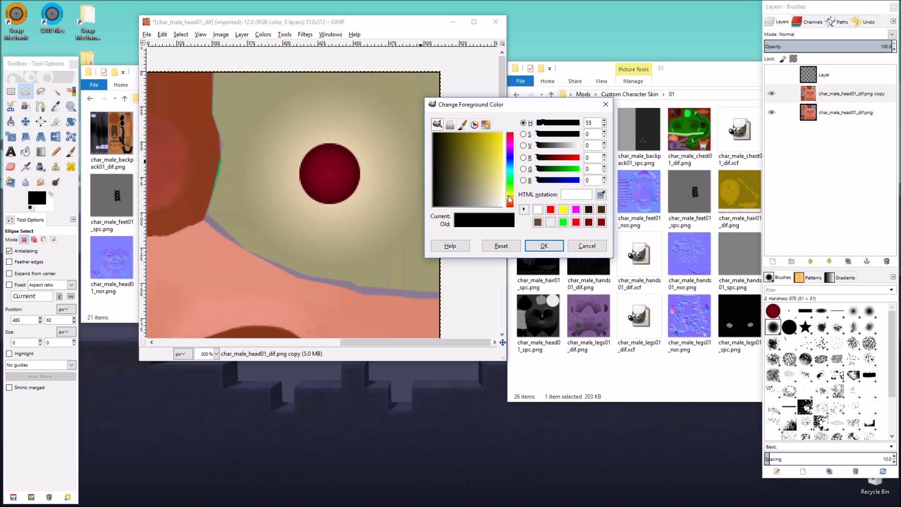
pyautogui.click(482, 187)
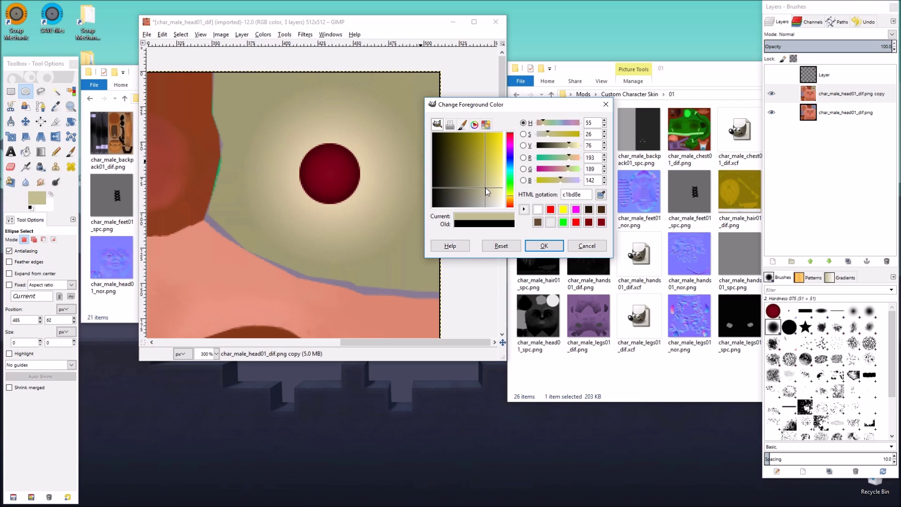
pyautogui.moveTo(486, 188); pyautogui.dragTo(485, 162)
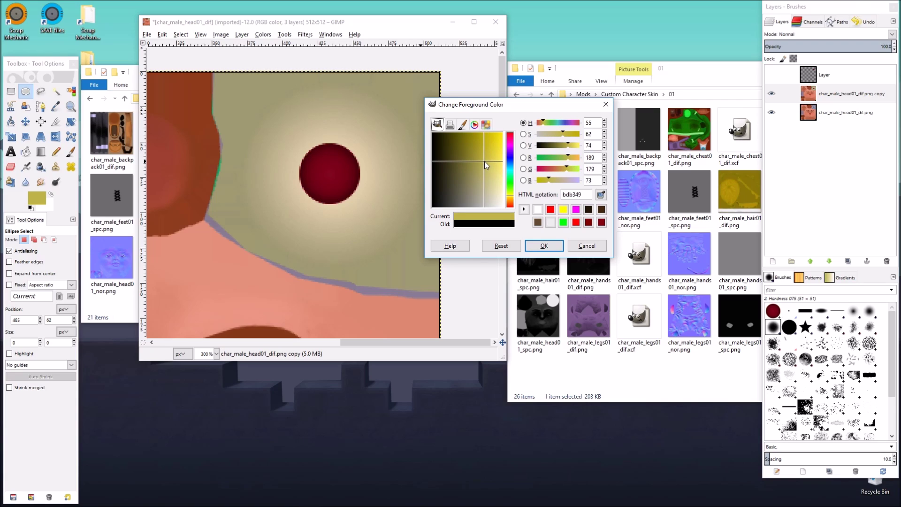
pyautogui.click(543, 246)
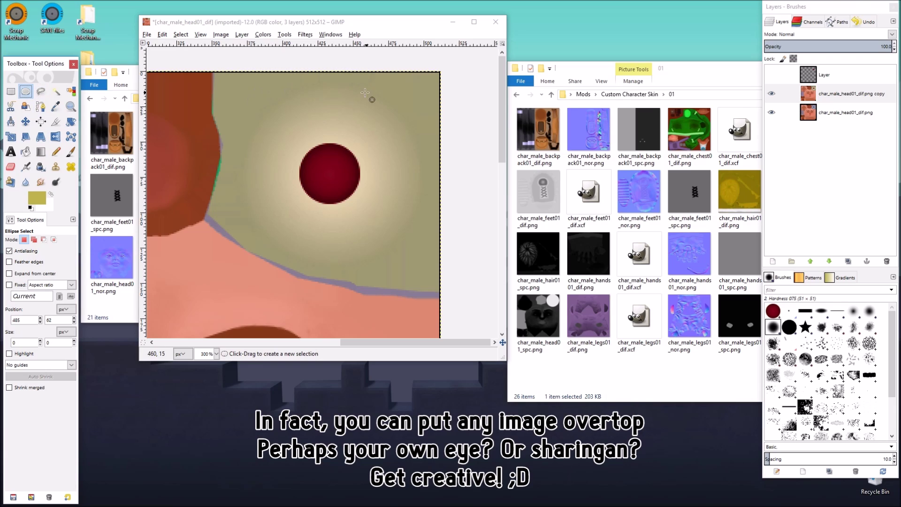
# Draw a large circular Ellipse Select around the whole eye.
pyautogui.moveTo(230, 76); pyautogui.dragTo(436, 280)
pyautogui.moveTo(242, 92)
pyautogui.mouseDown()
pyautogui.moveTo(234, 85)
pyautogui.moveTo(242, 93)
pyautogui.mouseUp()
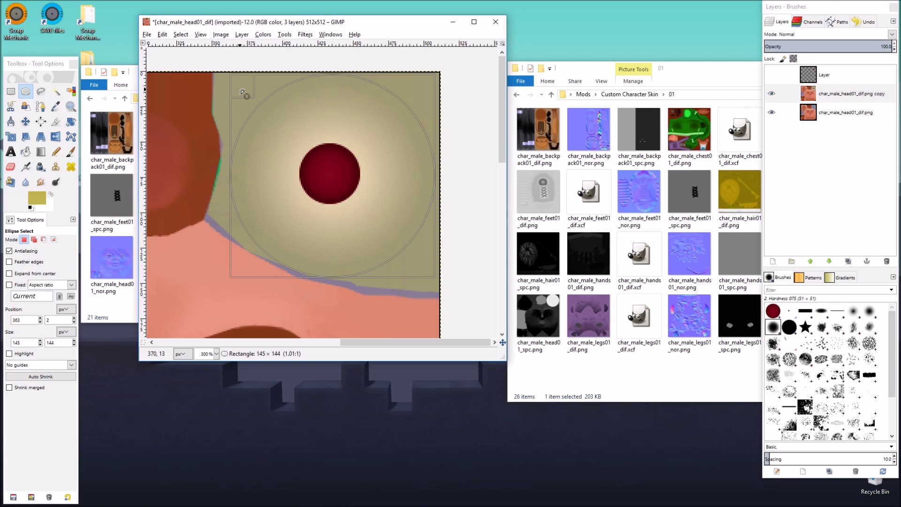
pyautogui.moveTo(241, 92); pyautogui.dragTo(241, 92)
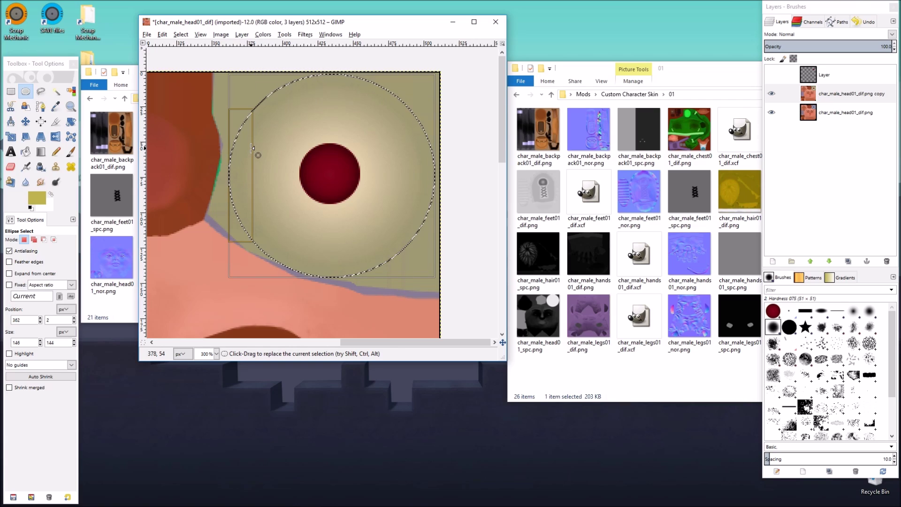
pyautogui.click(40, 155)
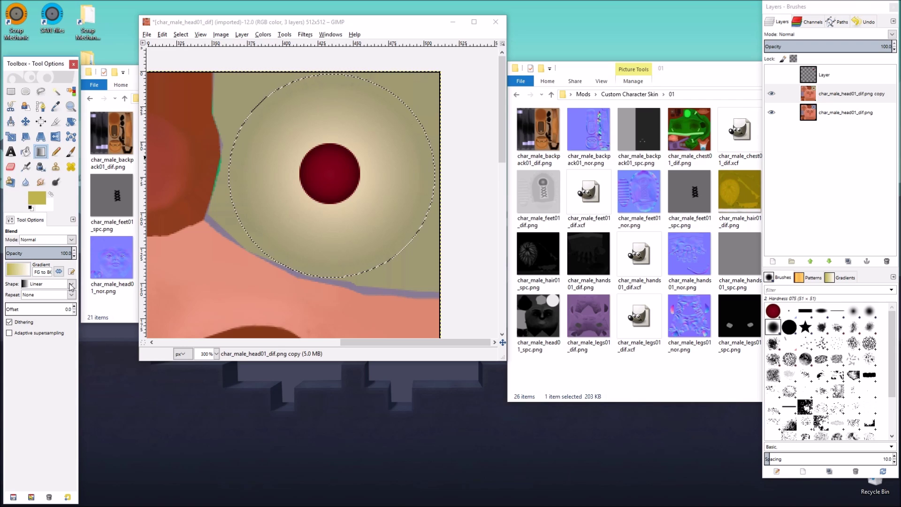
# Fill the eye circle with a reversed radial gradient dragged from its centre to the edge.
pyautogui.click(25, 285)
pyautogui.click(39, 317)
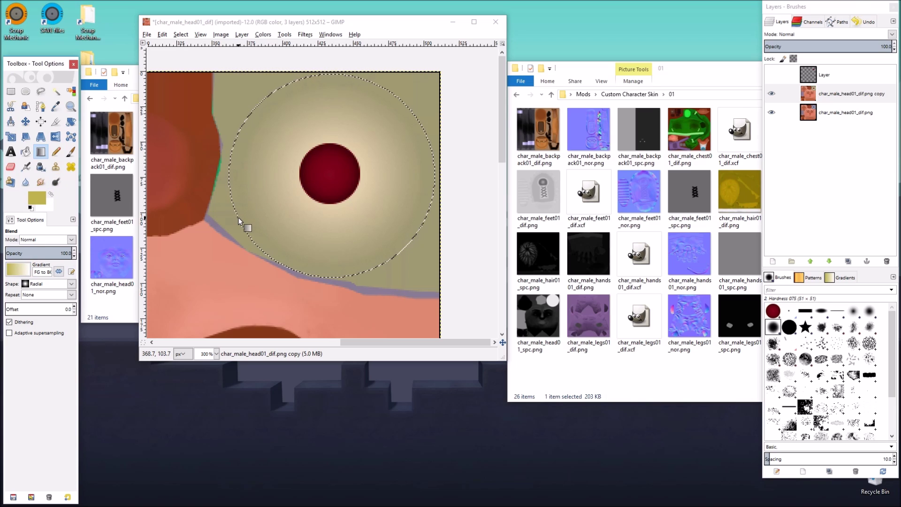
pyautogui.moveTo(238, 218); pyautogui.dragTo(331, 172)
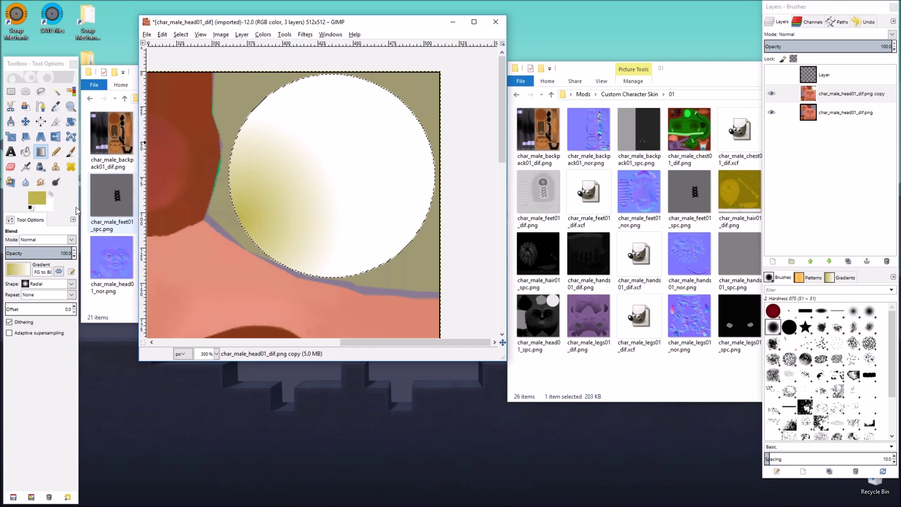
pyautogui.click(58, 272)
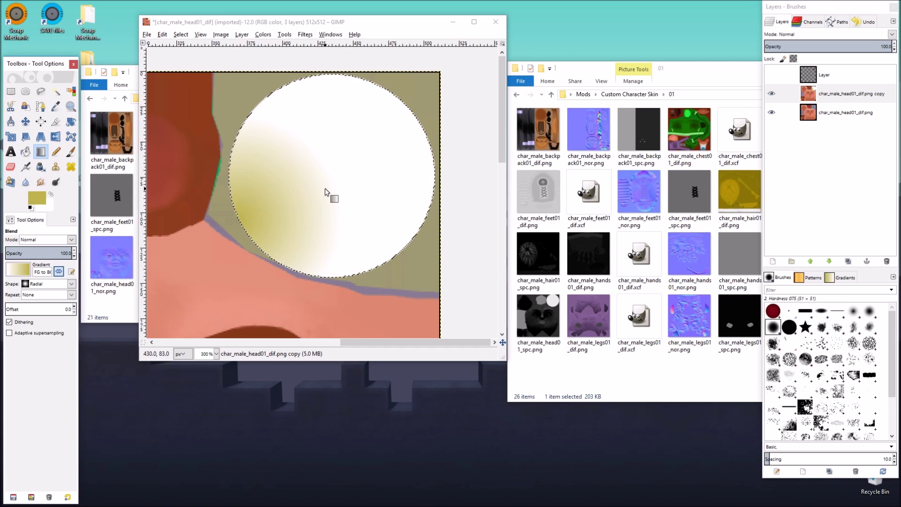
pyautogui.moveTo(332, 172); pyautogui.dragTo(242, 225)
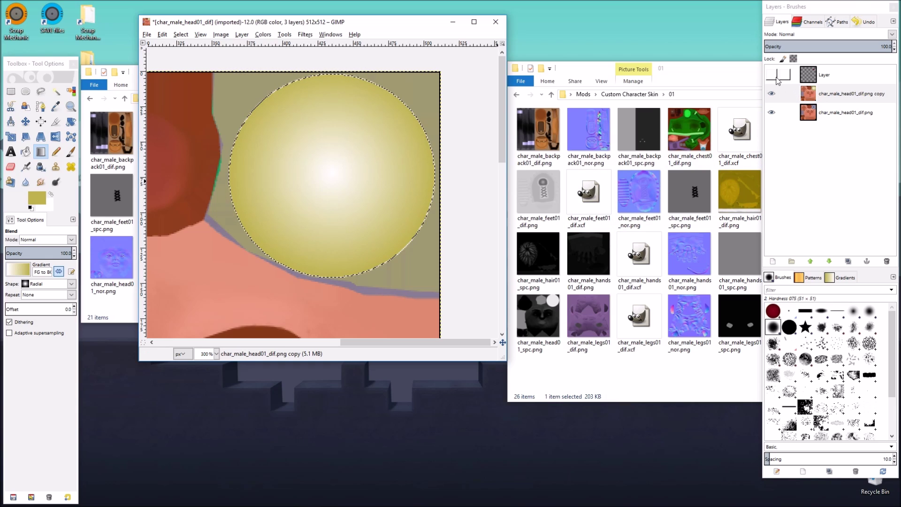
# Clear the selection and make the red pupil layer visible and active again.
pyautogui.click(181, 34)
pyautogui.click(178, 59)
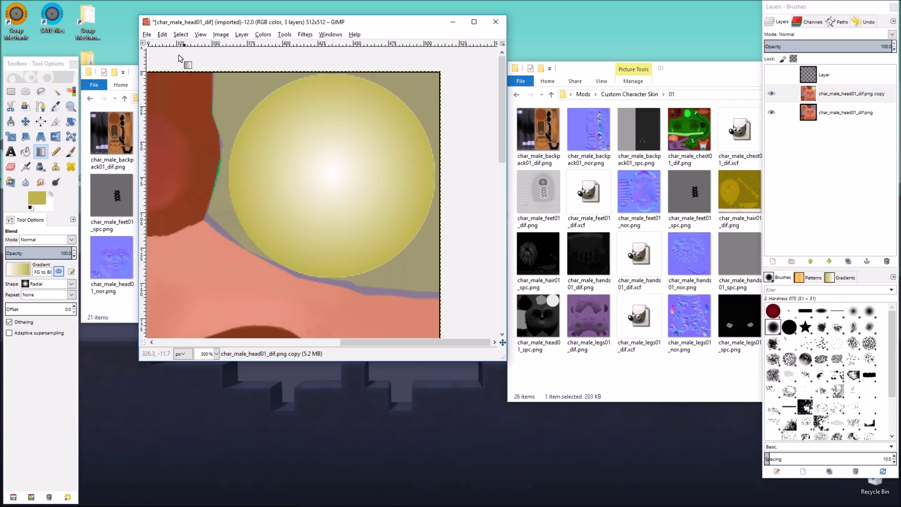
pyautogui.click(771, 76)
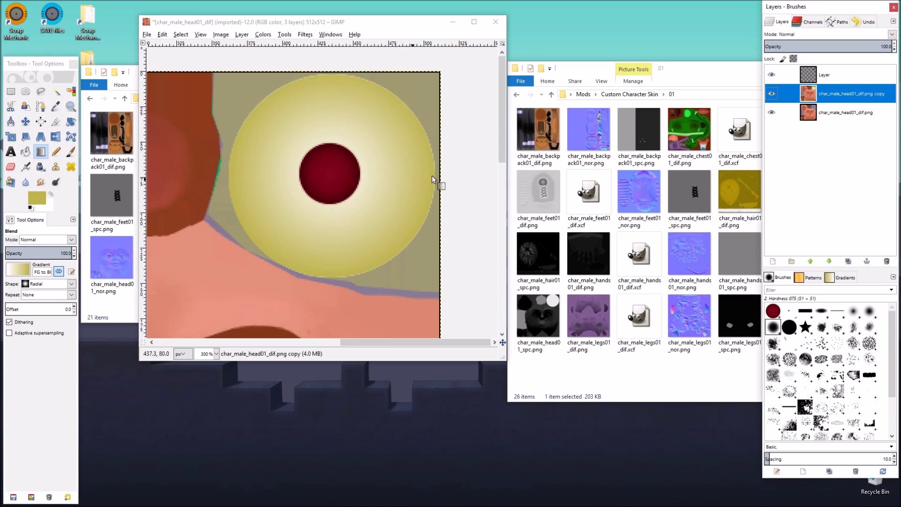
pyautogui.click(807, 77)
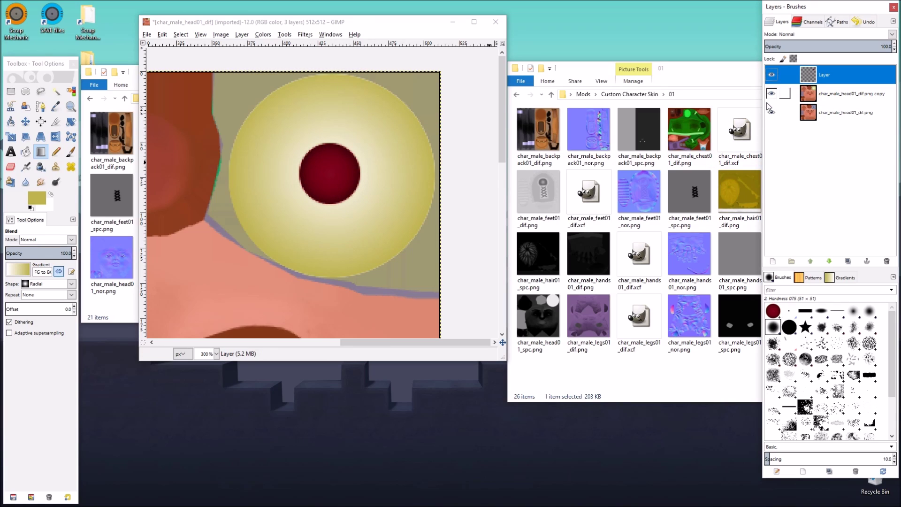
# Duplicate the red pupil layer and hide the original, cancelling the Scale dialog twice to keep its size.
pyautogui.click(847, 260)
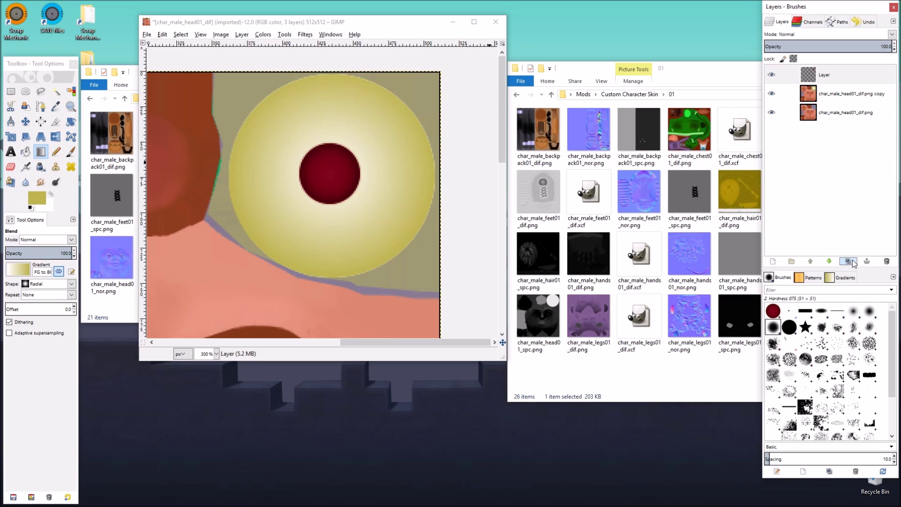
pyautogui.click(771, 93)
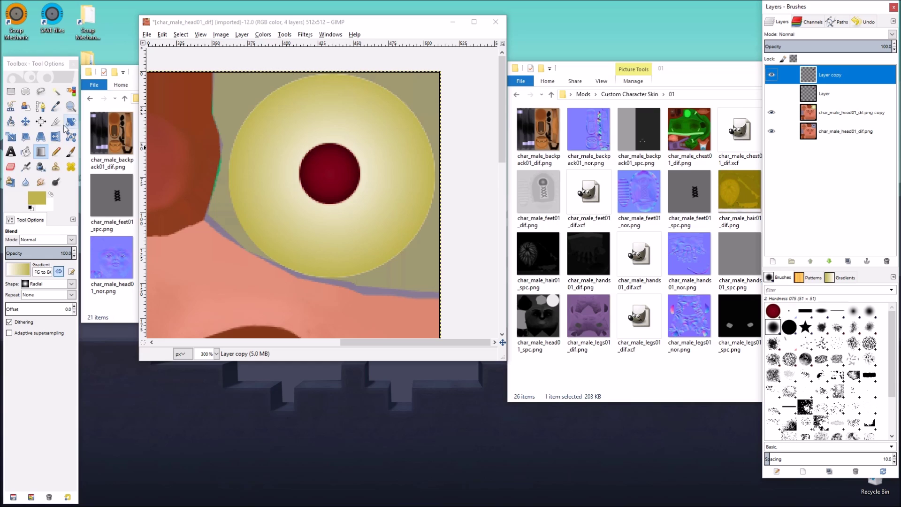
pyautogui.click(11, 137)
pyautogui.click(324, 161)
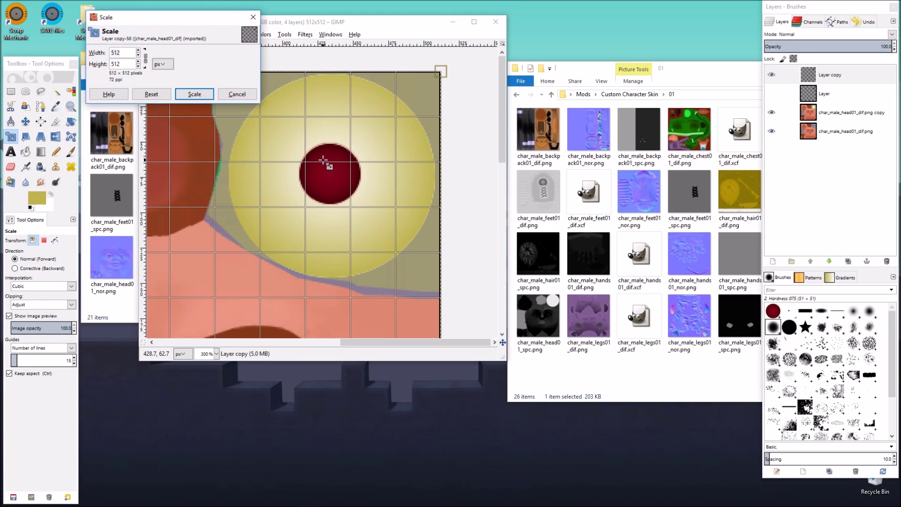
pyautogui.click(244, 98)
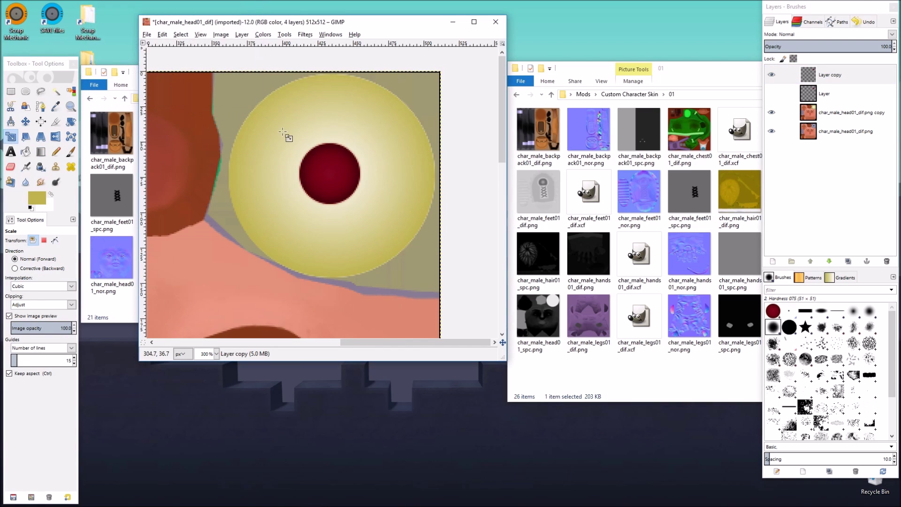
pyautogui.click(333, 162)
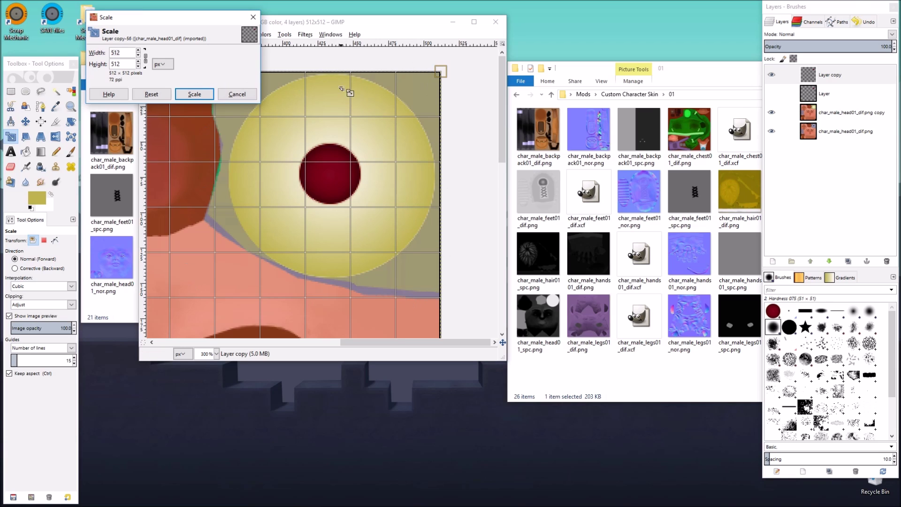
pyautogui.click(237, 95)
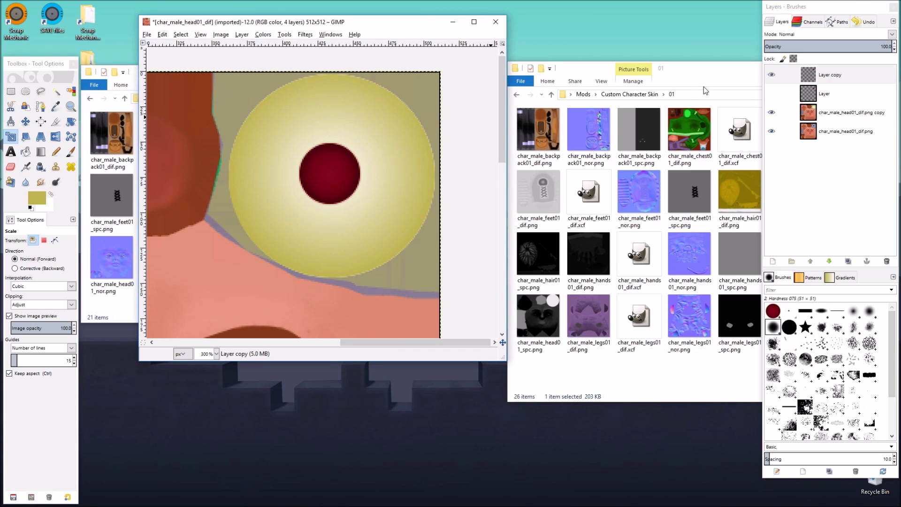
# Autocrop the pupil layer copy so it fits tightly around the 45 × 45 px red circle.
pyautogui.click(242, 35)
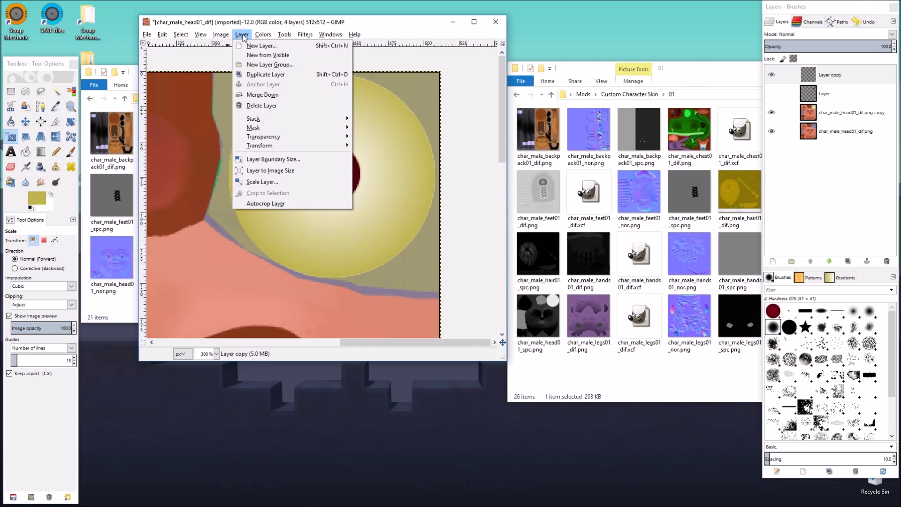
pyautogui.click(289, 205)
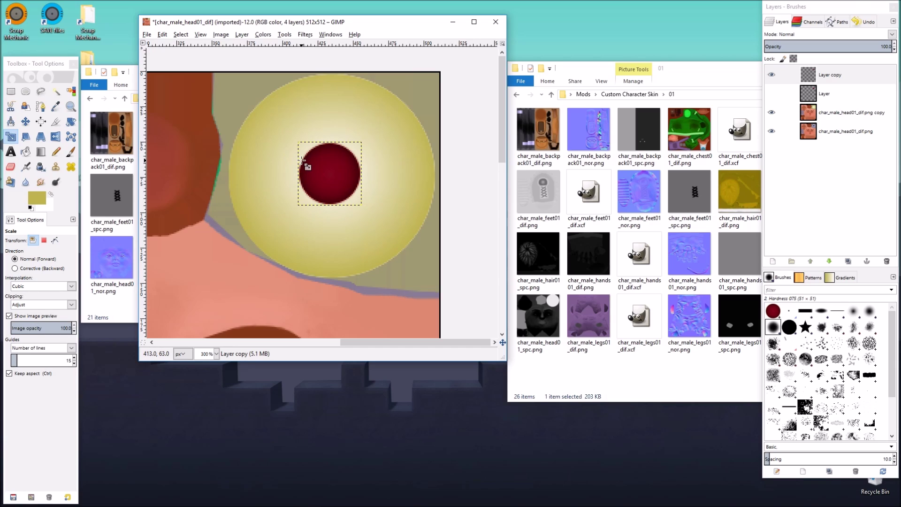
# Unlock the aspect ratio and scale the pupil copy down to a 15 × 45 px vertical slit.
pyautogui.click(326, 176)
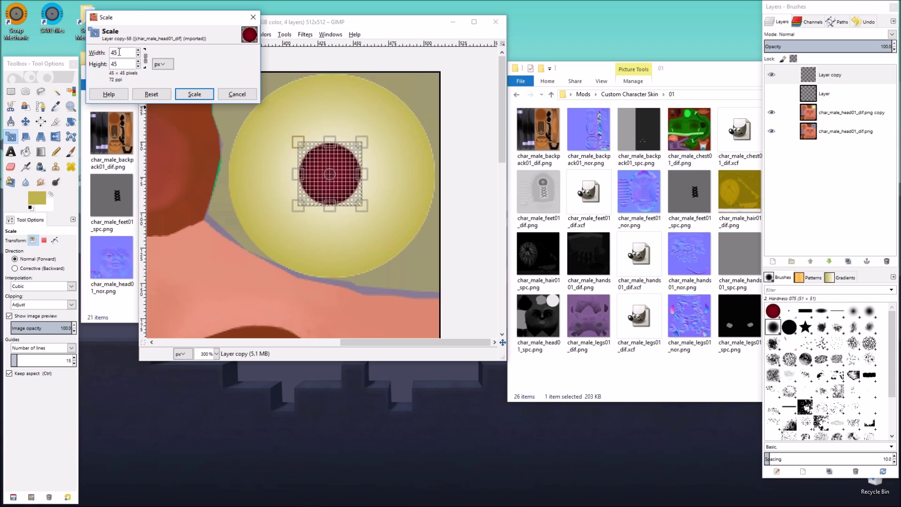
pyautogui.click(146, 59)
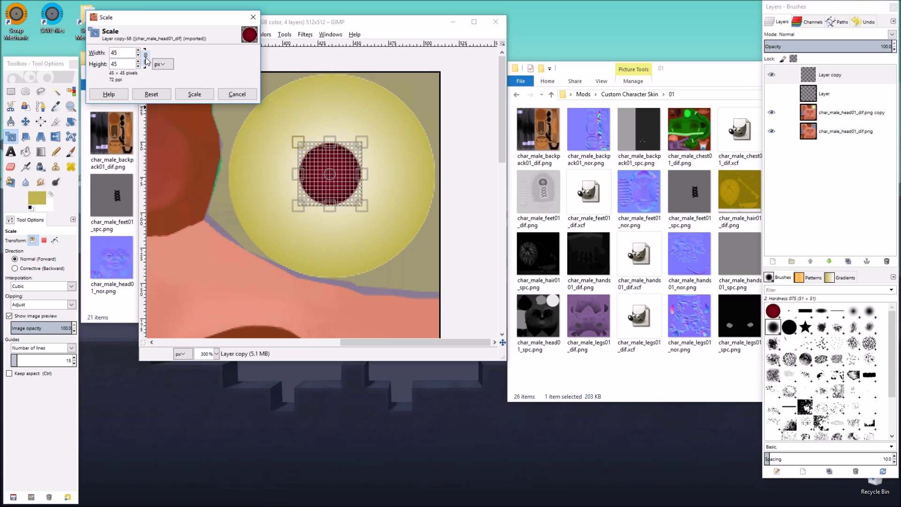
pyautogui.click(301, 176)
pyautogui.moveTo(299, 176)
pyautogui.mouseDown()
pyautogui.moveTo(308, 178)
pyautogui.moveTo(299, 178)
pyautogui.mouseUp()
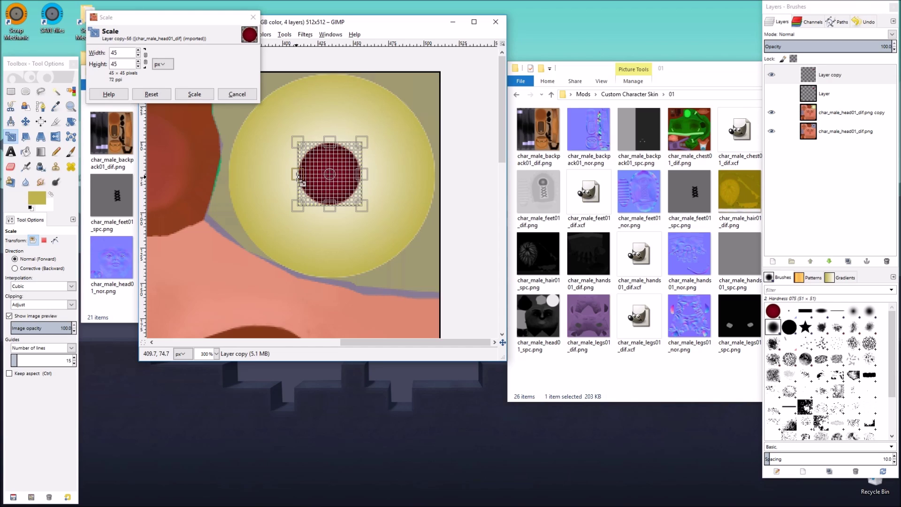
pyautogui.moveTo(299, 178); pyautogui.dragTo(313, 177)
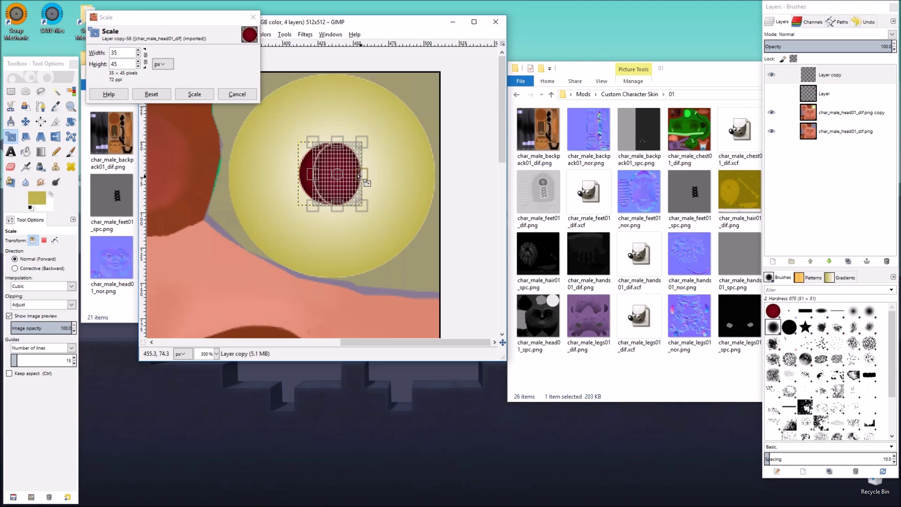
pyautogui.moveTo(366, 182); pyautogui.dragTo(346, 174)
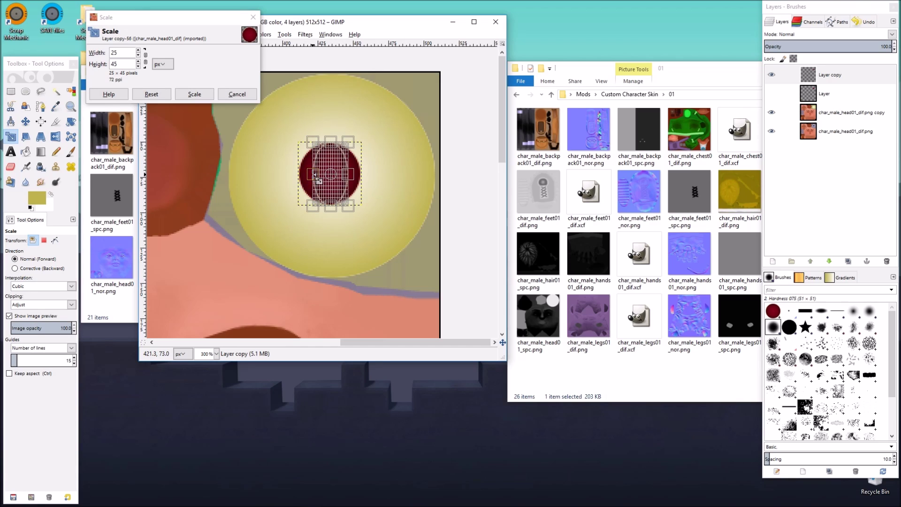
pyautogui.moveTo(314, 175); pyautogui.dragTo(339, 175)
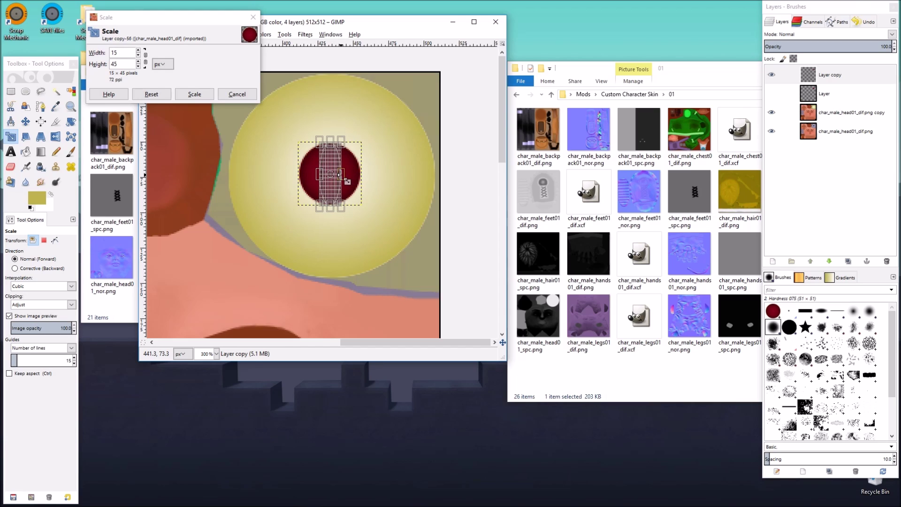
pyautogui.click(201, 96)
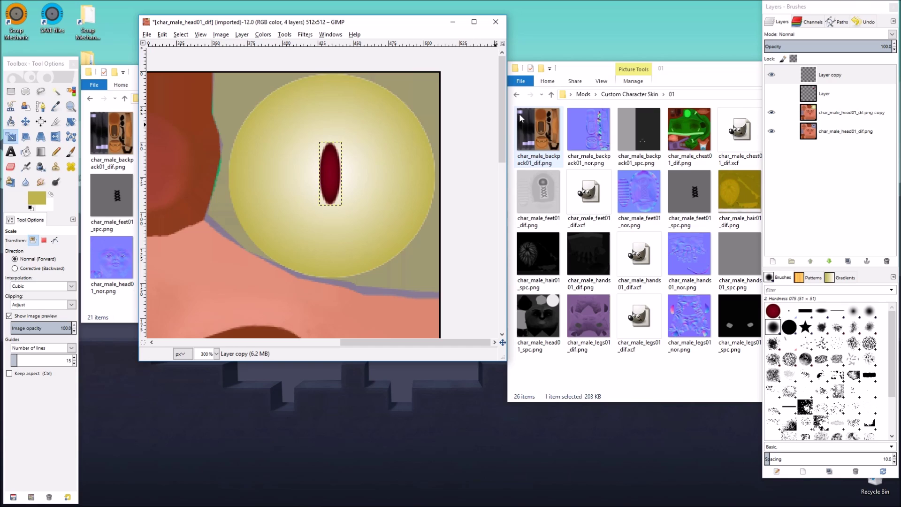
# Overwrite char_male_head01_dif.png with the slit-pupil face texture.
pyautogui.click(216, 354)
pyautogui.click(209, 430)
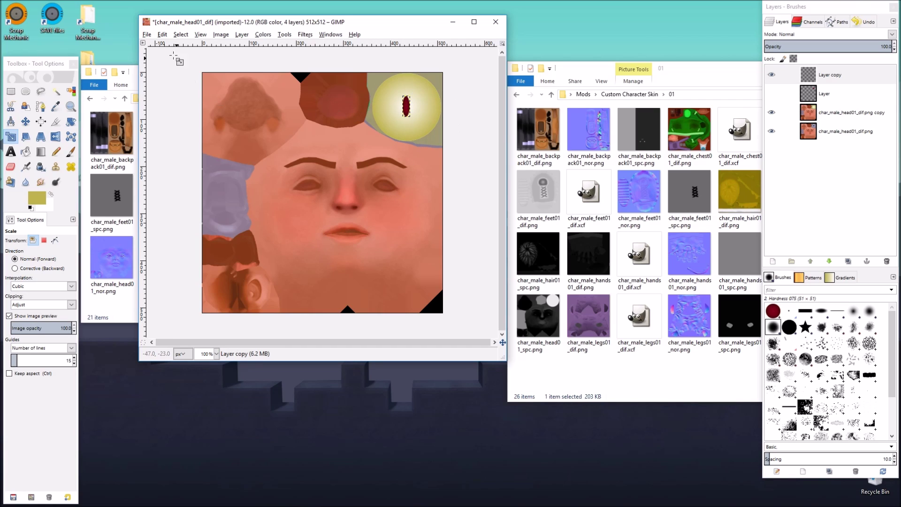
pyautogui.click(148, 35)
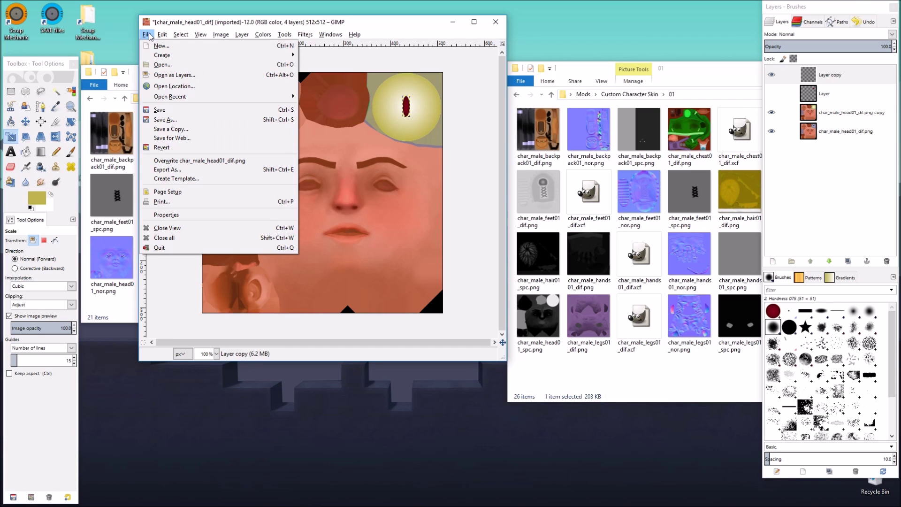
pyautogui.click(177, 160)
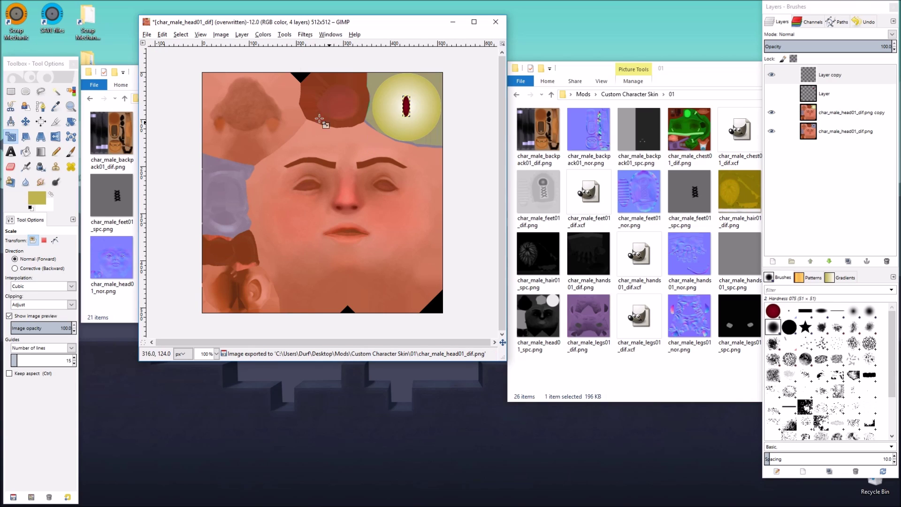
# Save the project as char_male_head01_dif.xcf and close the image.
pyautogui.click(146, 35)
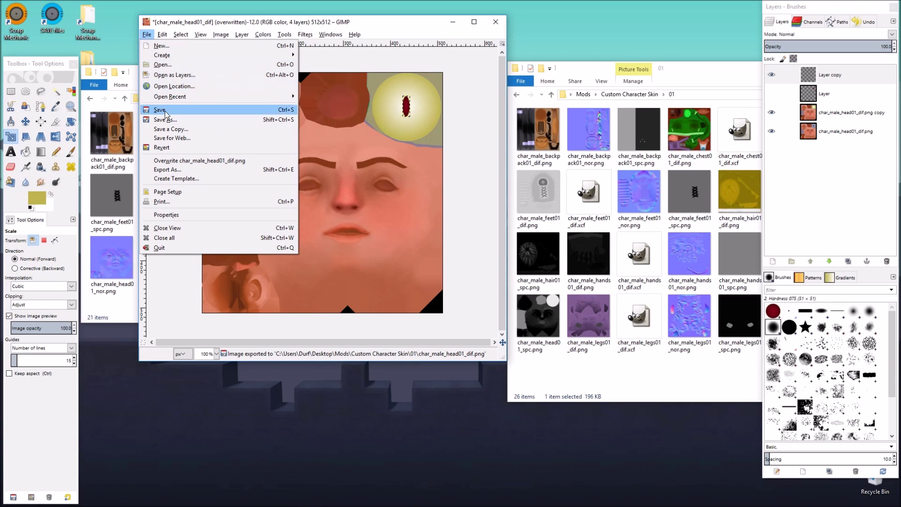
pyautogui.click(159, 111)
pyautogui.click(609, 454)
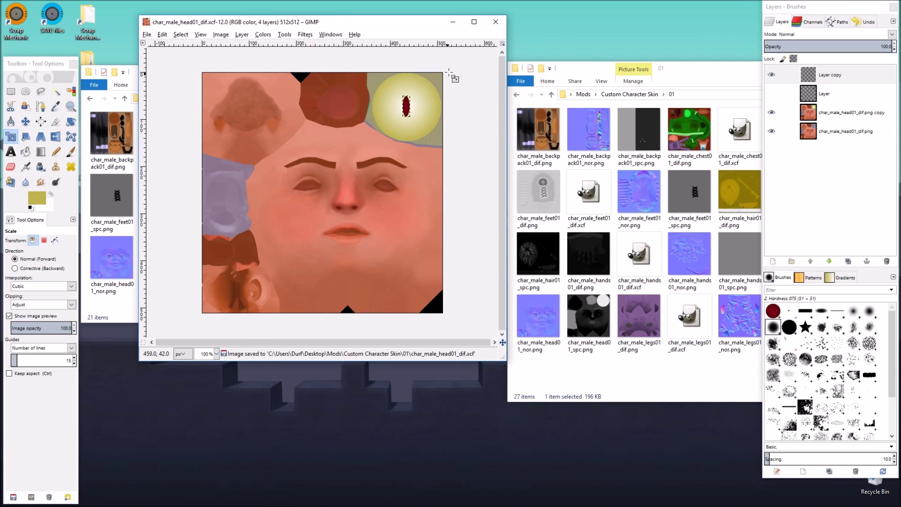
pyautogui.click(495, 22)
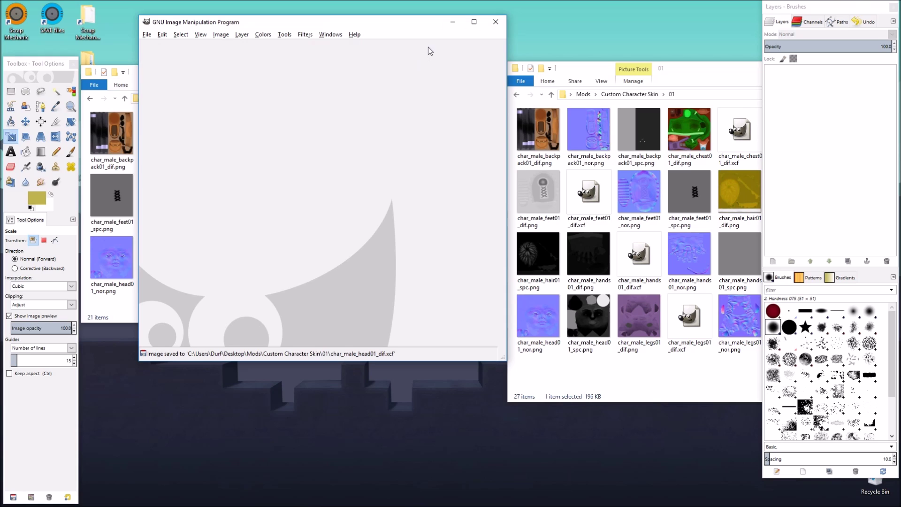
# Minimize GIMP and arrange the 01 and char_male folder windows side by side.
pyautogui.click(453, 23)
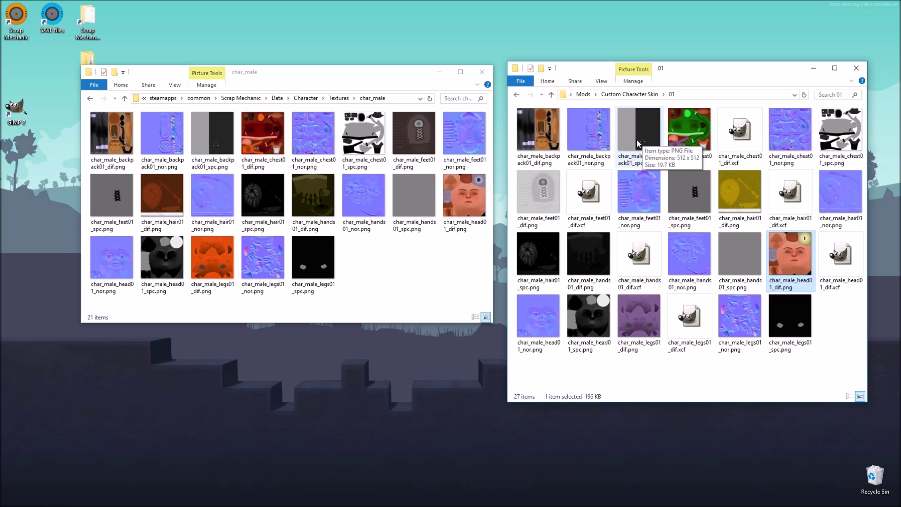
pyautogui.click(694, 131)
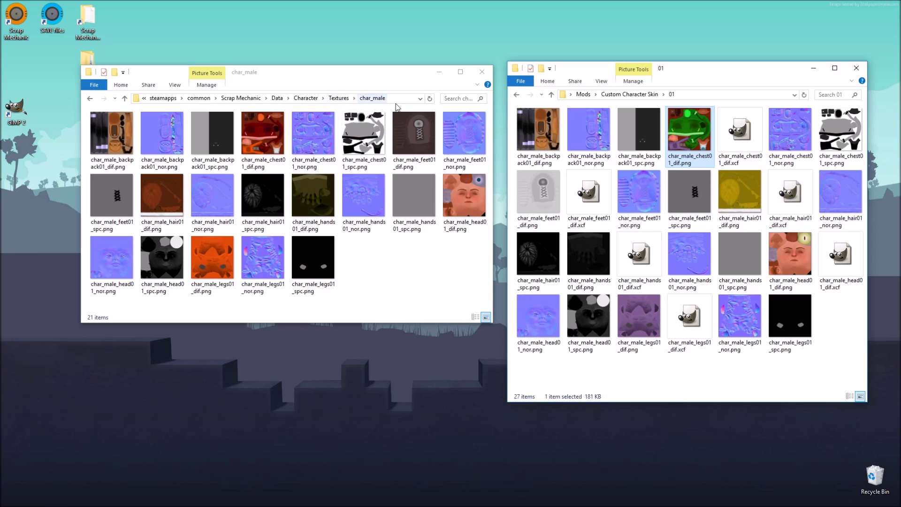
pyautogui.moveTo(303, 70); pyautogui.dragTo(284, 83)
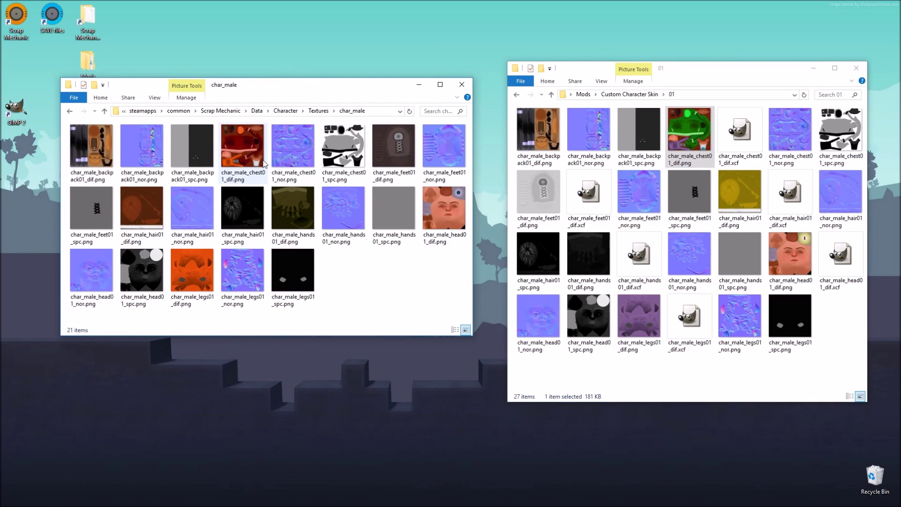
pyautogui.moveTo(449, 289); pyautogui.dragTo(93, 151)
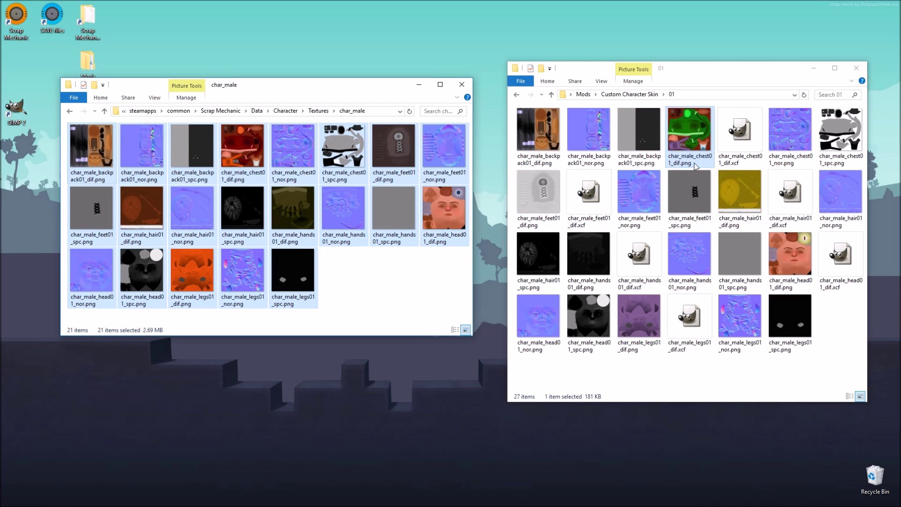
# Select the five edited textures in 01: chest, hair, feet, head and legs.
pyautogui.click(691, 134)
pyautogui.keyDown('ctrl'); pyautogui.click(739, 182); pyautogui.keyUp('ctrl')
pyautogui.keyDown('ctrl'); pyautogui.click(538, 191); pyautogui.keyUp('ctrl')
pyautogui.keyDown('ctrl'); pyautogui.click(793, 256); pyautogui.keyUp('ctrl')
pyautogui.keyDown('ctrl'); pyautogui.click(639, 315); pyautogui.keyUp('ctrl')
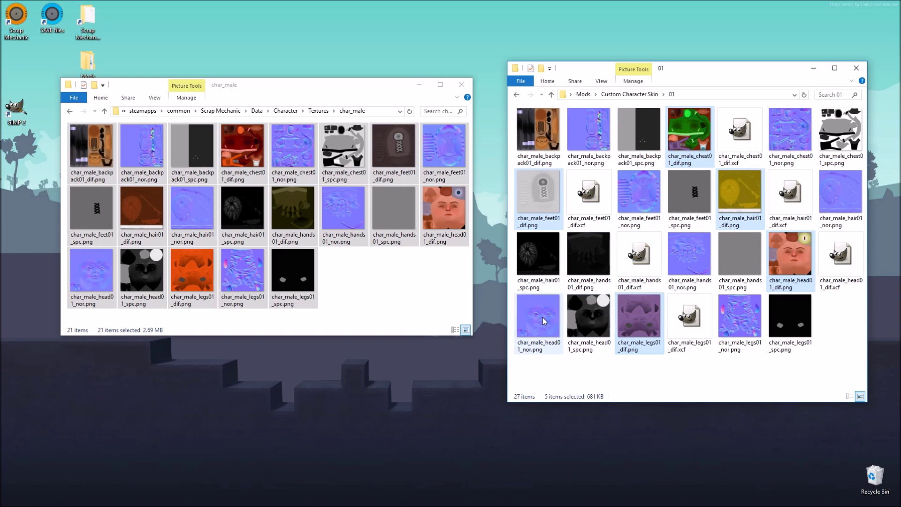
# Copy them into char_male, replacing the originals, and launch Scrap Mechanic.
pyautogui.moveTo(549, 314); pyautogui.dragTo(395, 290)
pyautogui.click(410, 317)
pyautogui.click(403, 180)
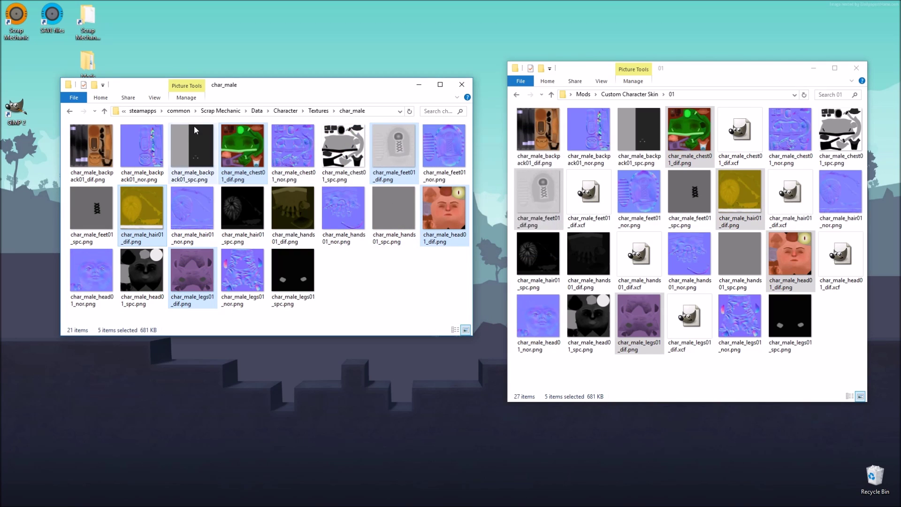
pyautogui.doubleClick(16, 18)
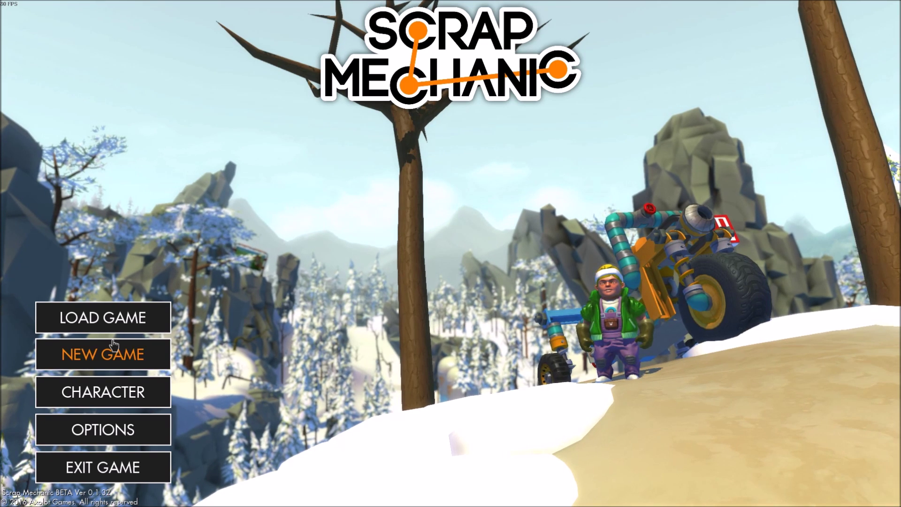
# Create a new Creative game on FLAT terrain with the world name 'character skin'.
pyautogui.click(123, 354)
pyautogui.click(318, 328)
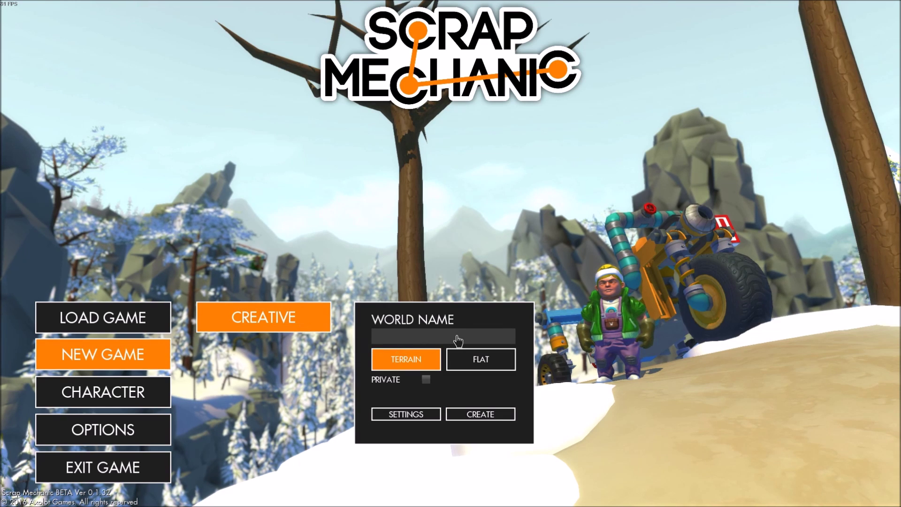
pyautogui.click(481, 360)
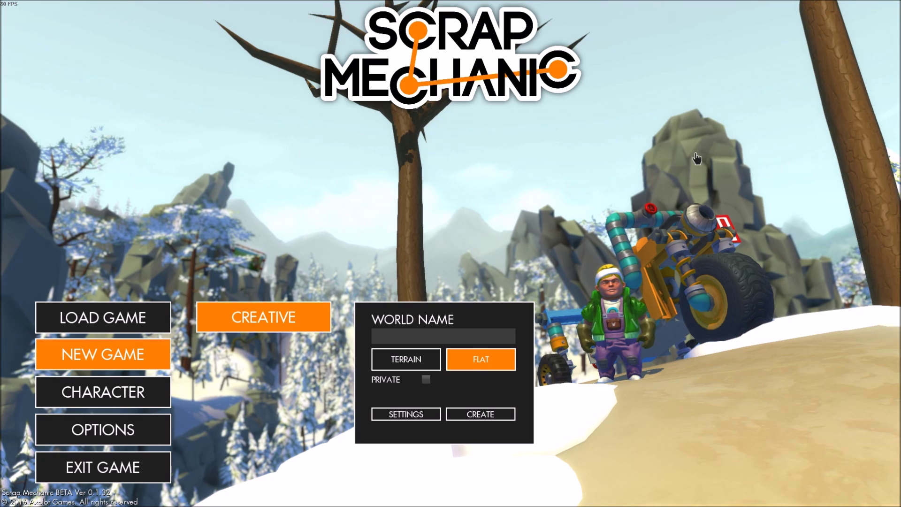
pyautogui.write('characte')
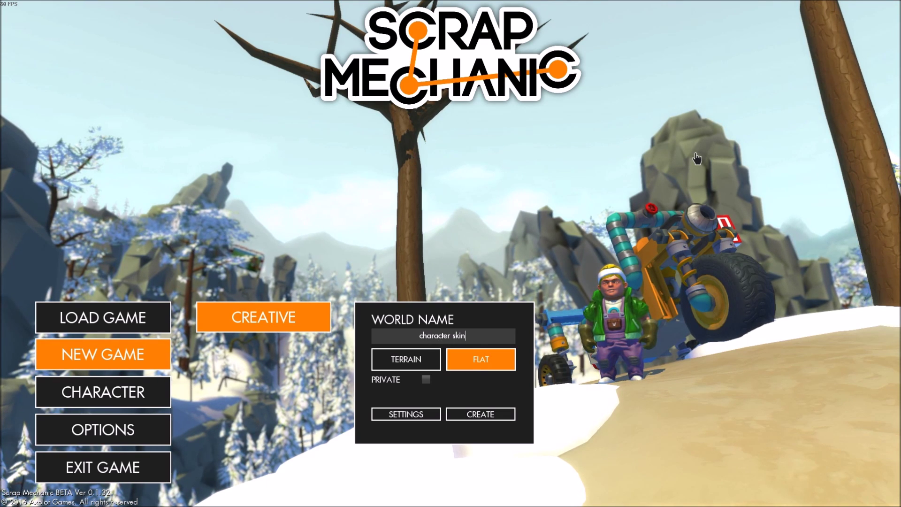
pyautogui.write('r skin')
pyautogui.click(488, 416)
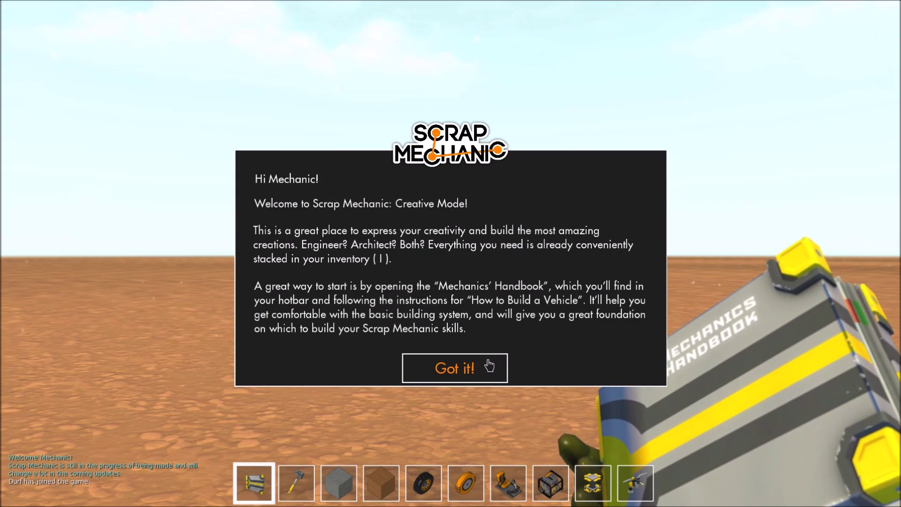
# Dismiss the welcome message, place a seat from hotbar slot 7, and sit the character in it.
pyautogui.click(489, 365)
pyautogui.press('8')
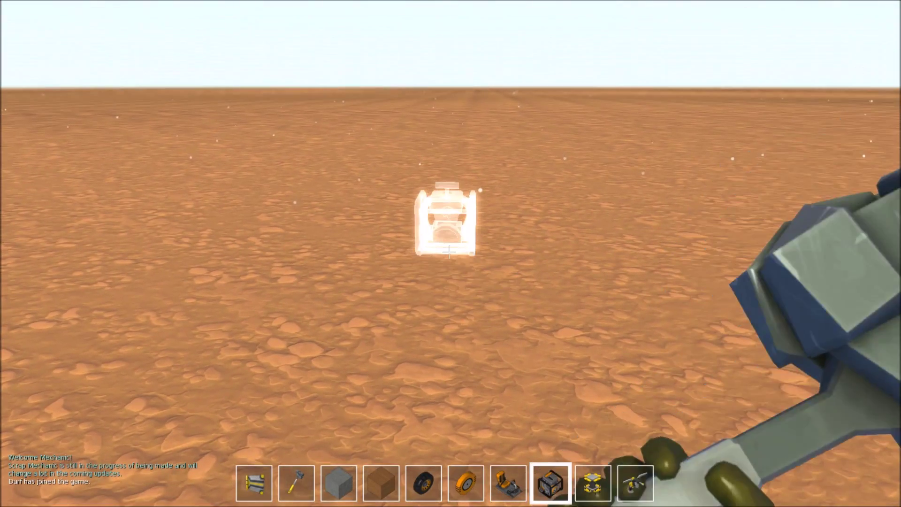
pyautogui.press('7')
pyautogui.click(449, 252)
pyautogui.press('e')
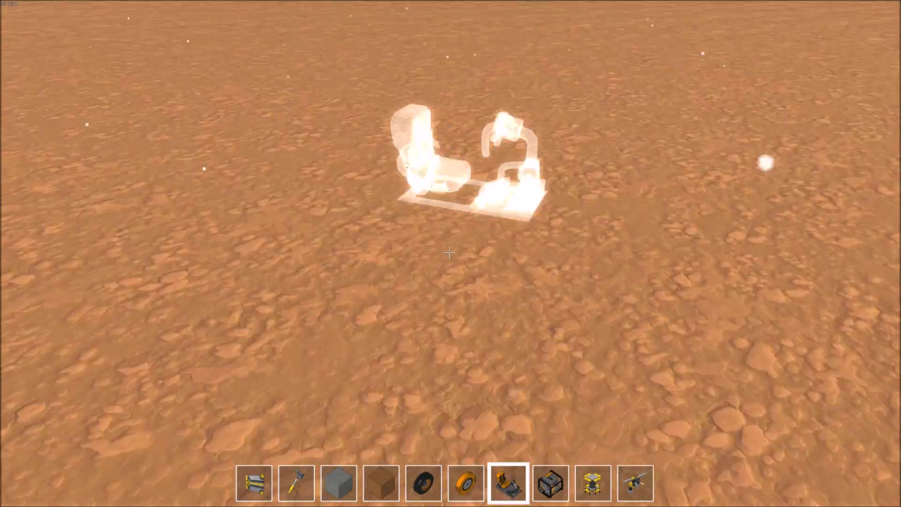
# Pause the game, copy char_male_hands01_dif.png into char_male replacing the original, and relaunch Scrap Mechanic.
pyautogui.press('Escape')
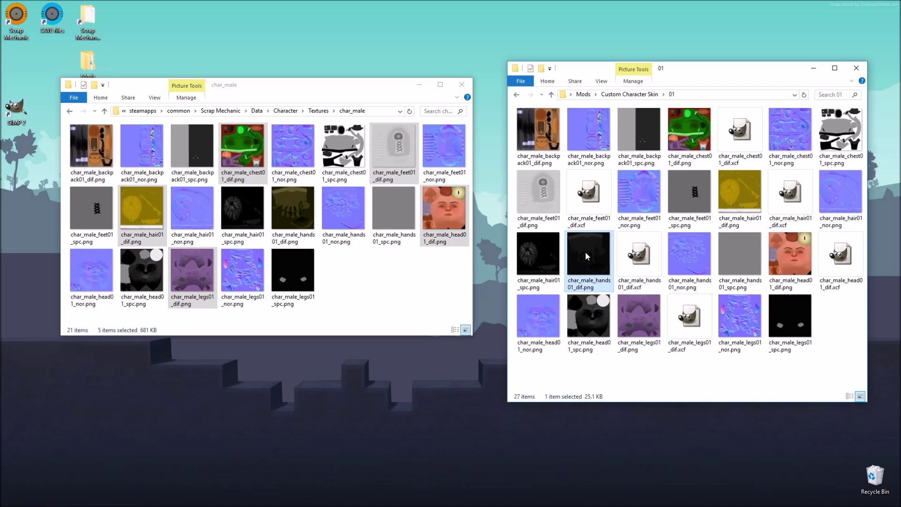
pyautogui.moveTo(585, 252); pyautogui.dragTo(370, 291)
pyautogui.click(398, 318)
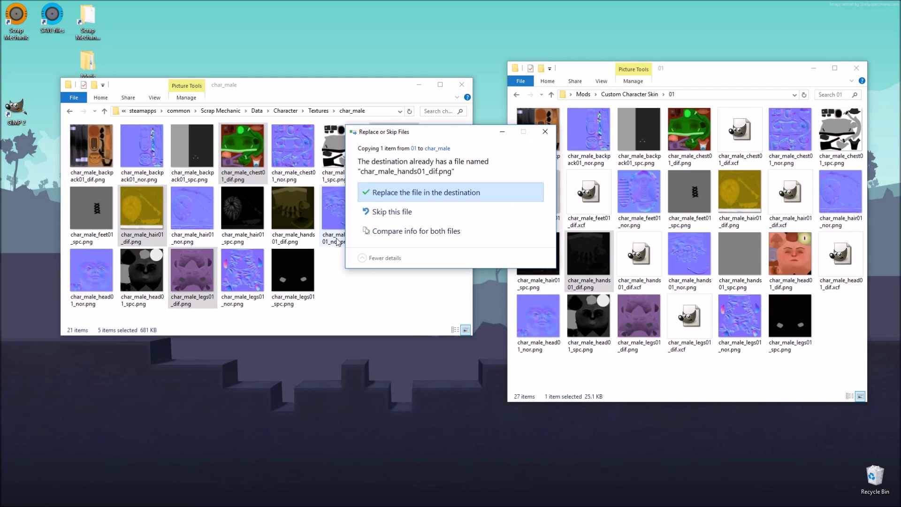
pyautogui.click(405, 198)
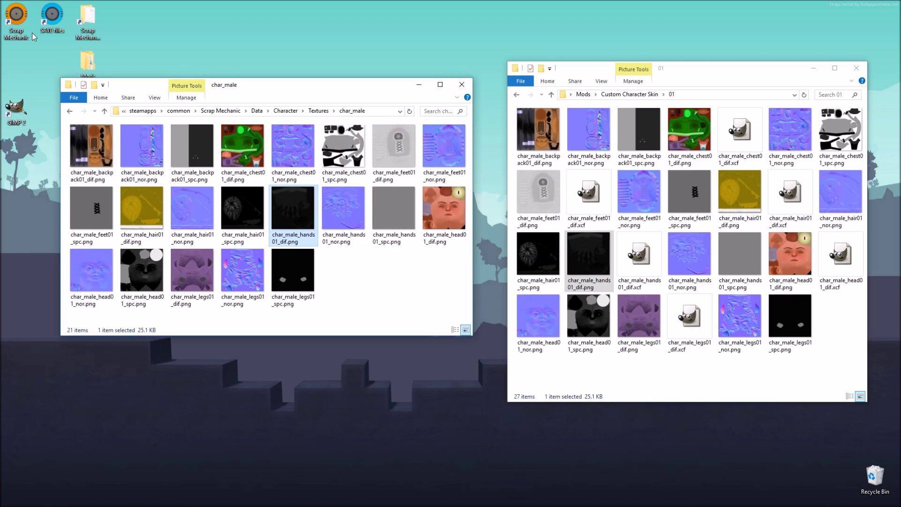
pyautogui.click(13, 17)
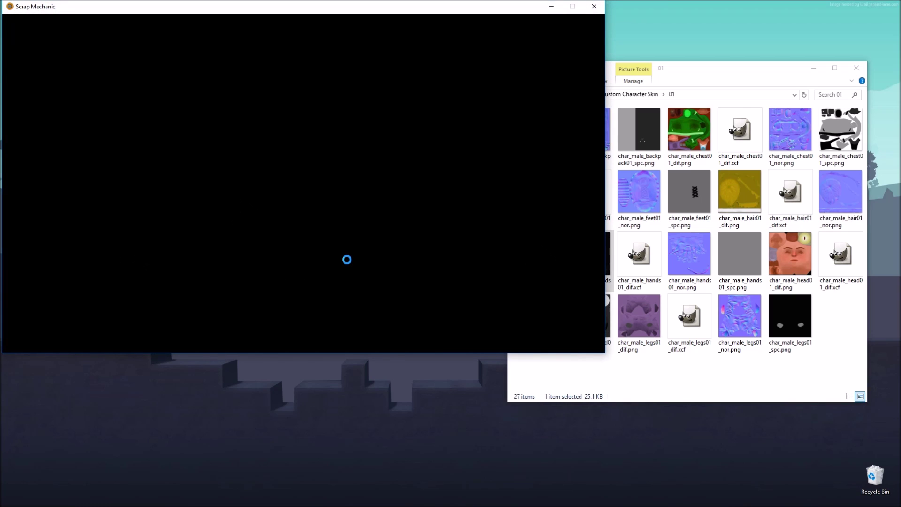